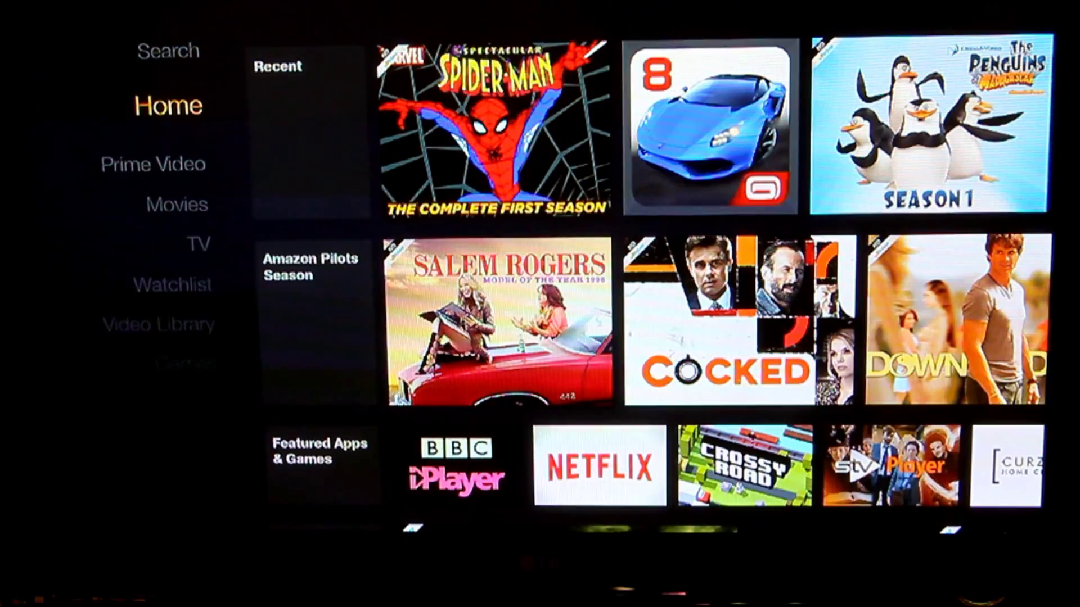
- Launch Chrome from Settings > Applications > Manage All Installed Applications
key("Down")
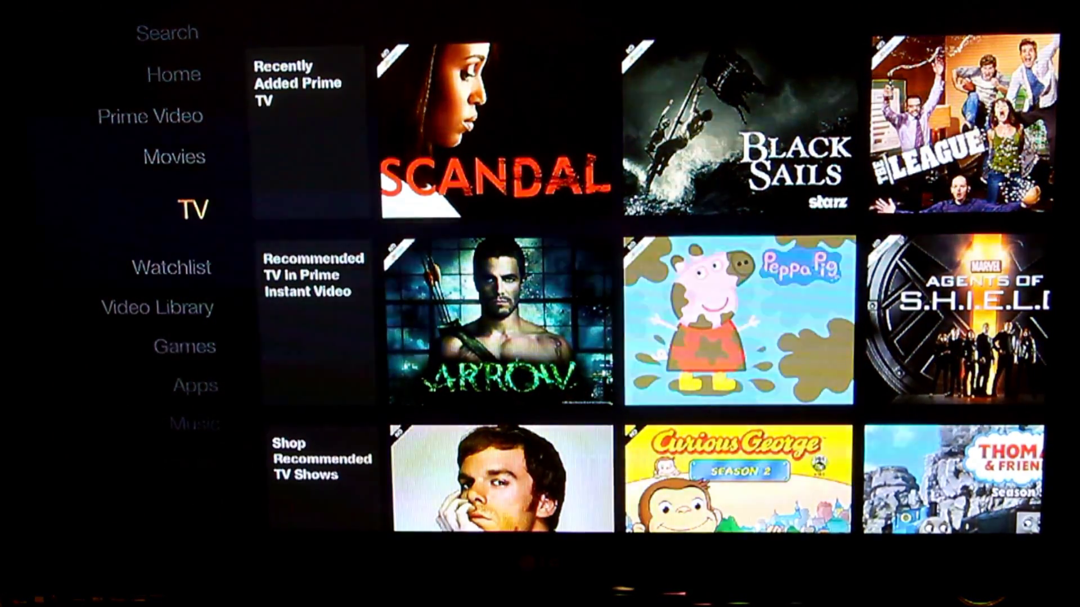
key("Down")
key("Down")
key("Down")
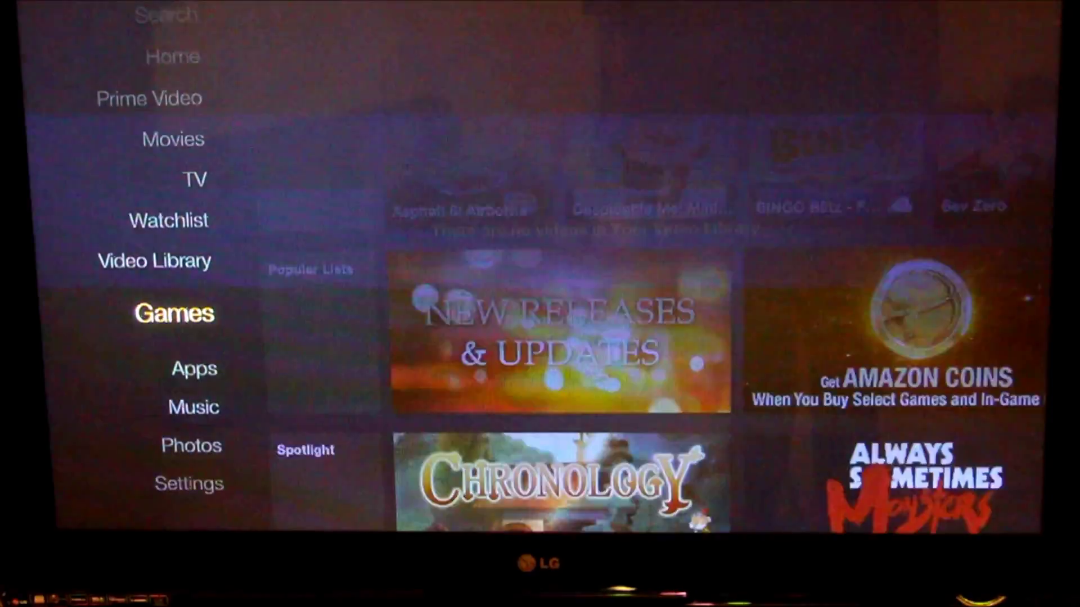
key("Down")
key("Down")
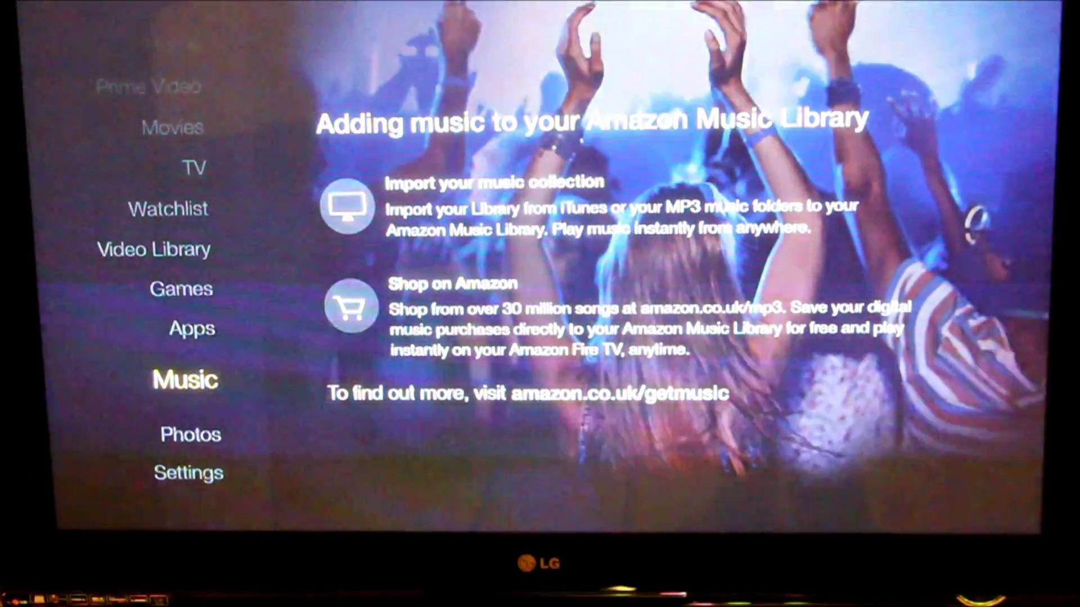
key("Down")
key("Down")
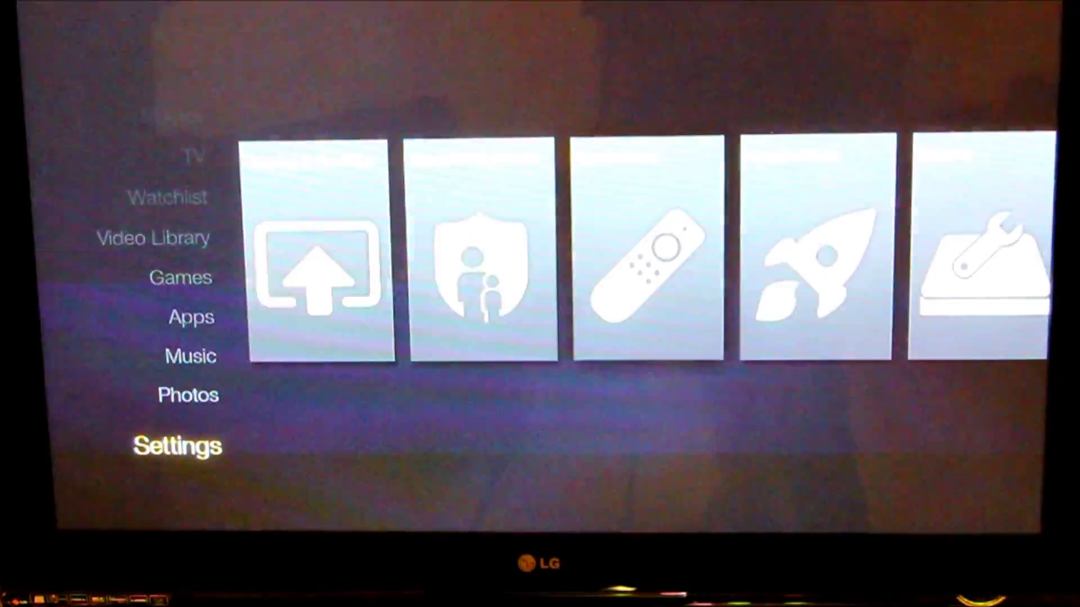
key("Right")
key("Right")
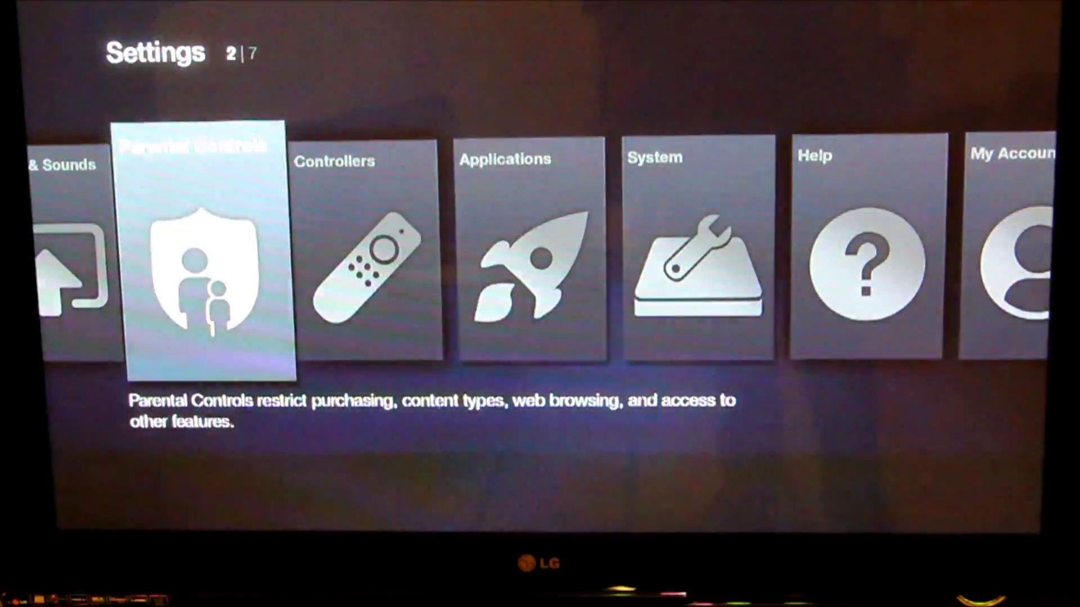
key("Return")
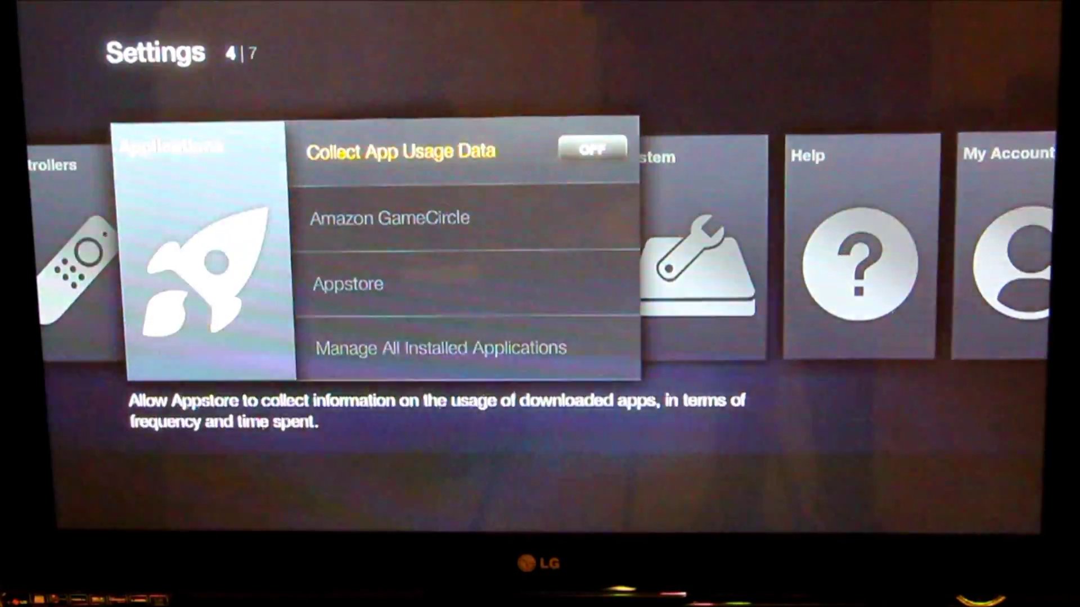
key("Down")
key("Down")
key("Down")
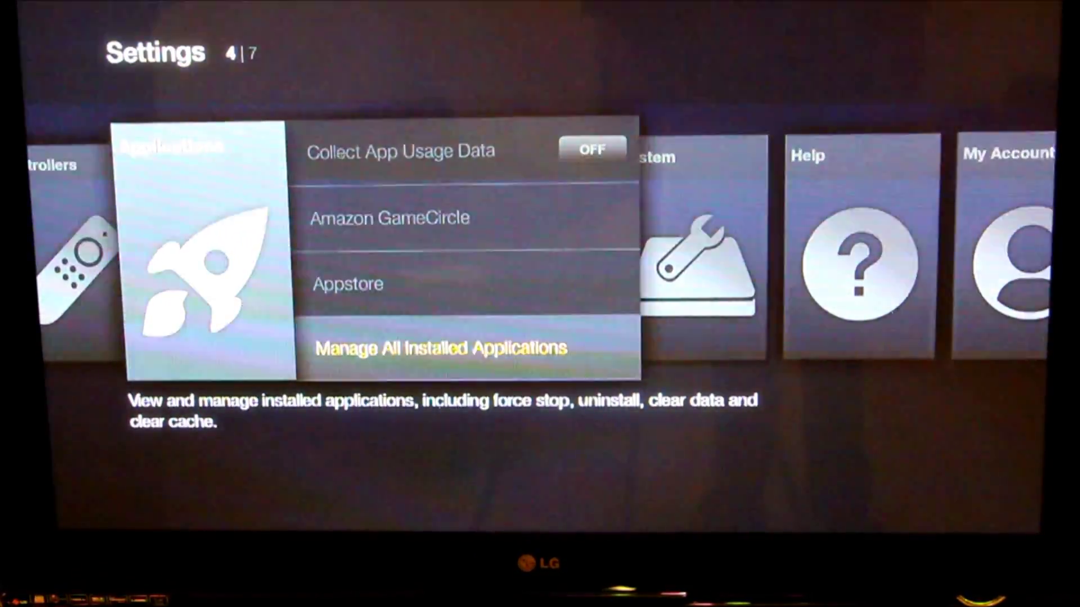
key("Return")
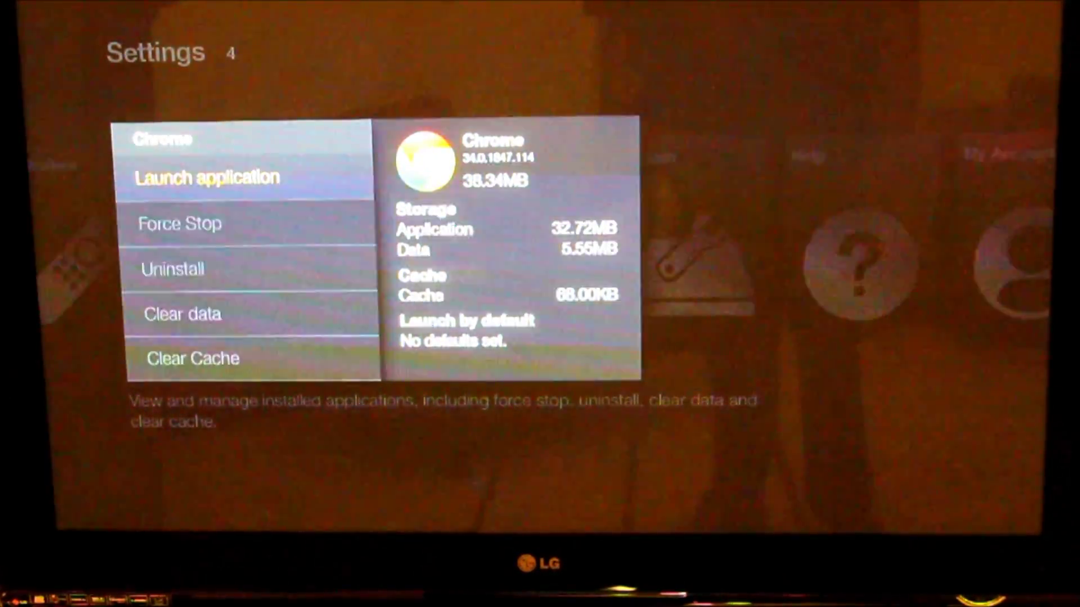
key("Return")
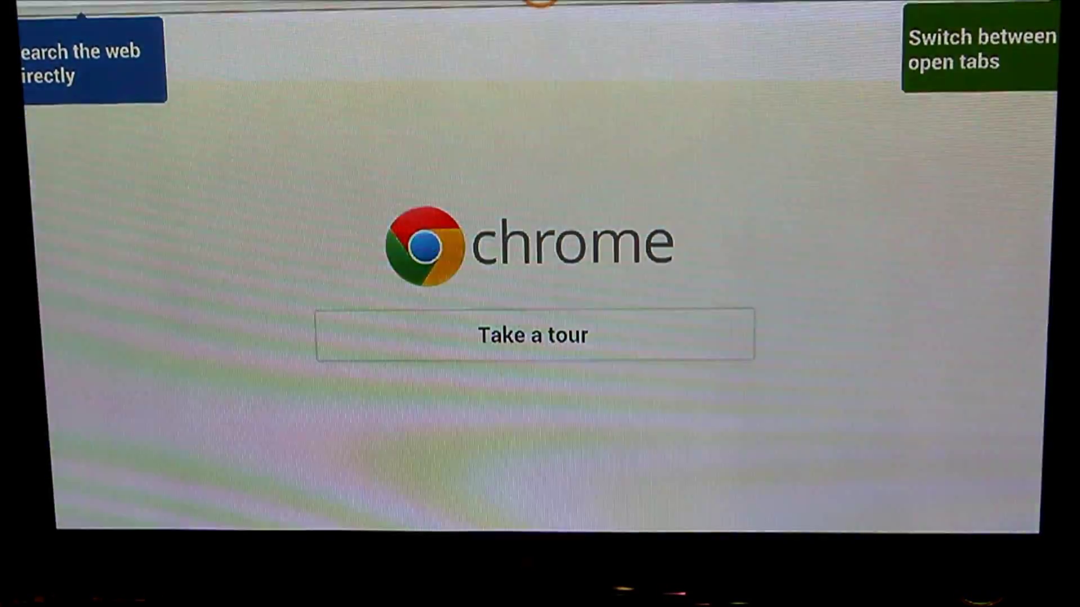
- Replace the stray 'htt' in Chrome's address bar with the short link adf.ly/xqBK
left_click(543, 9)
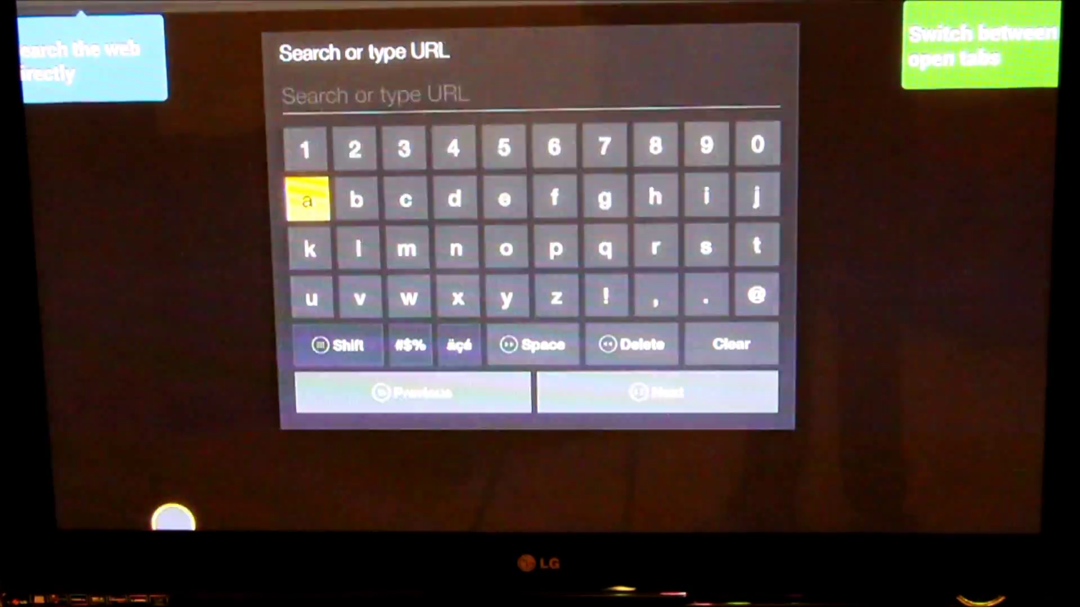
type("htt")
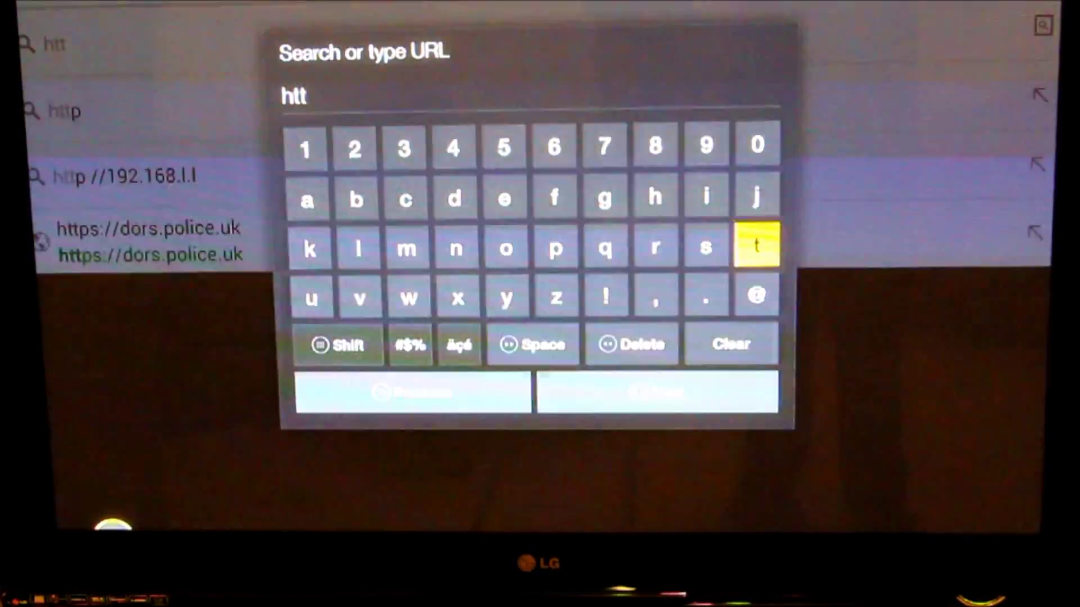
key("BackSpace")
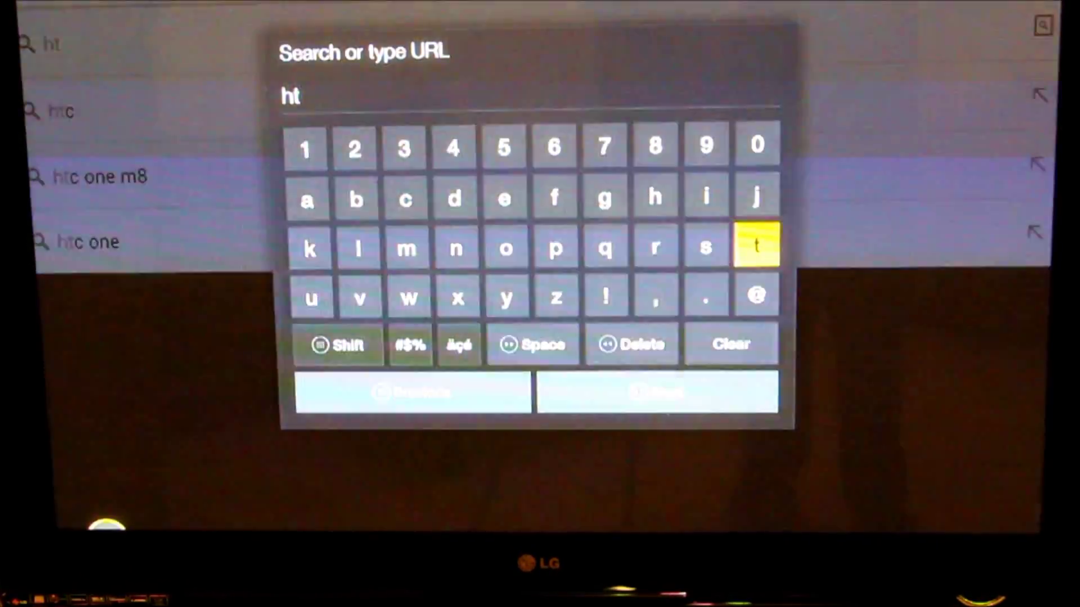
key("BackSpace")
key("BackSpace")
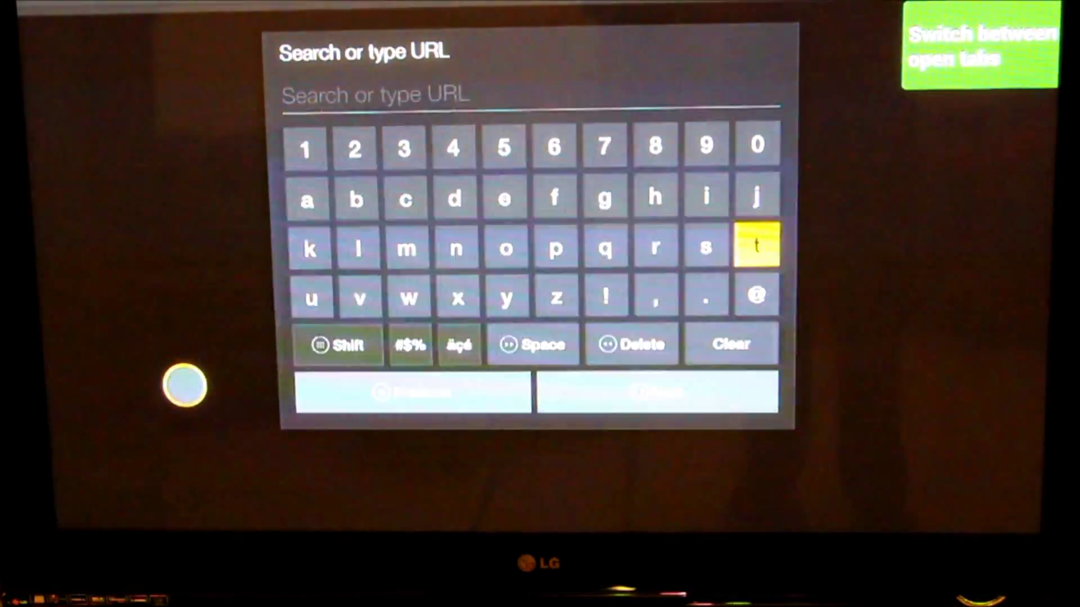
type("ad")
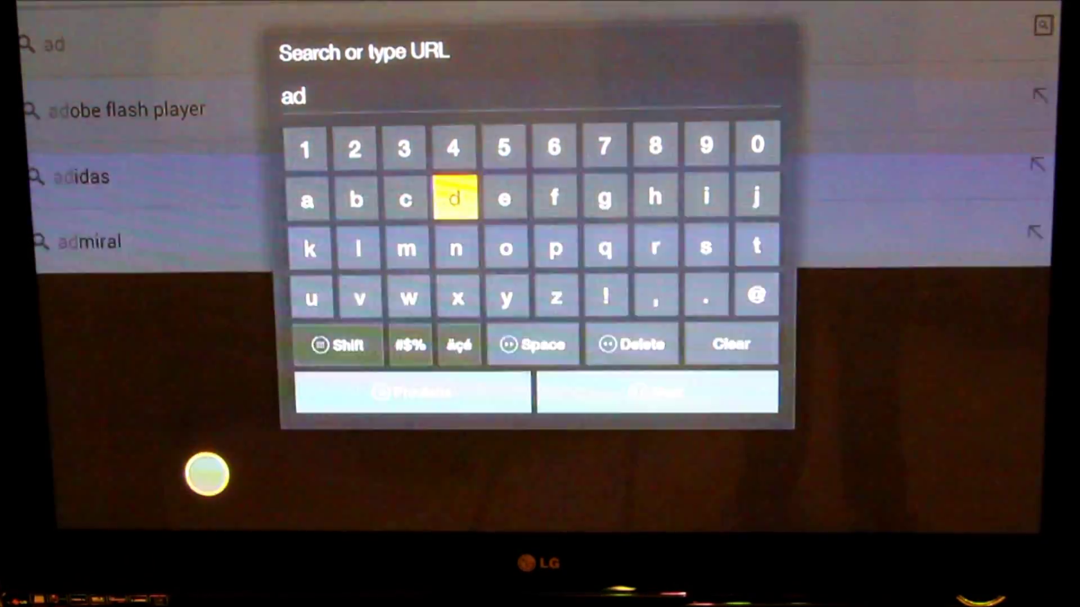
type("f")
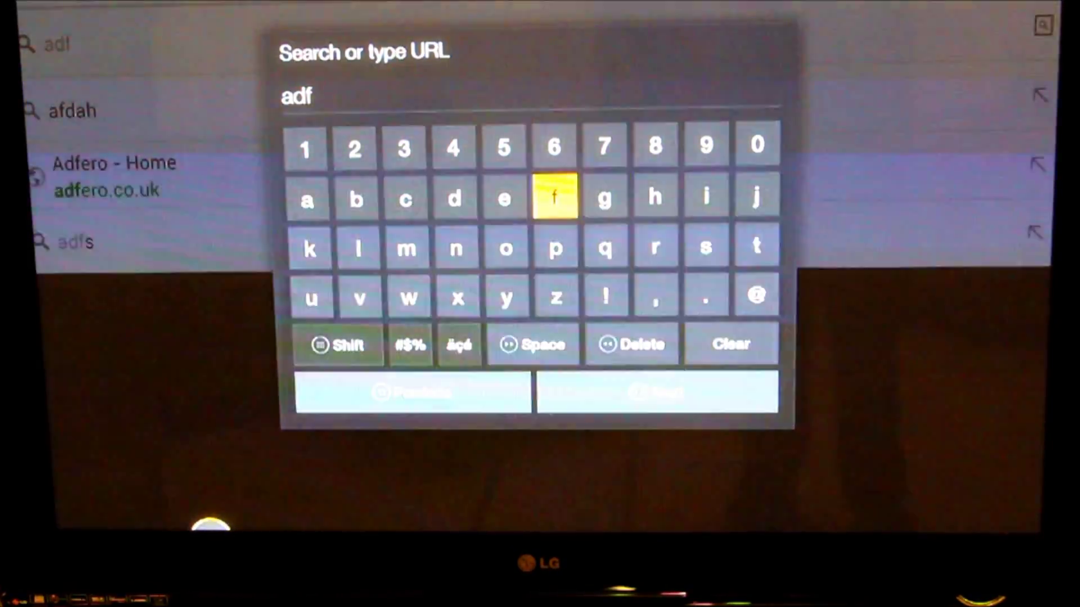
type(".ly/")
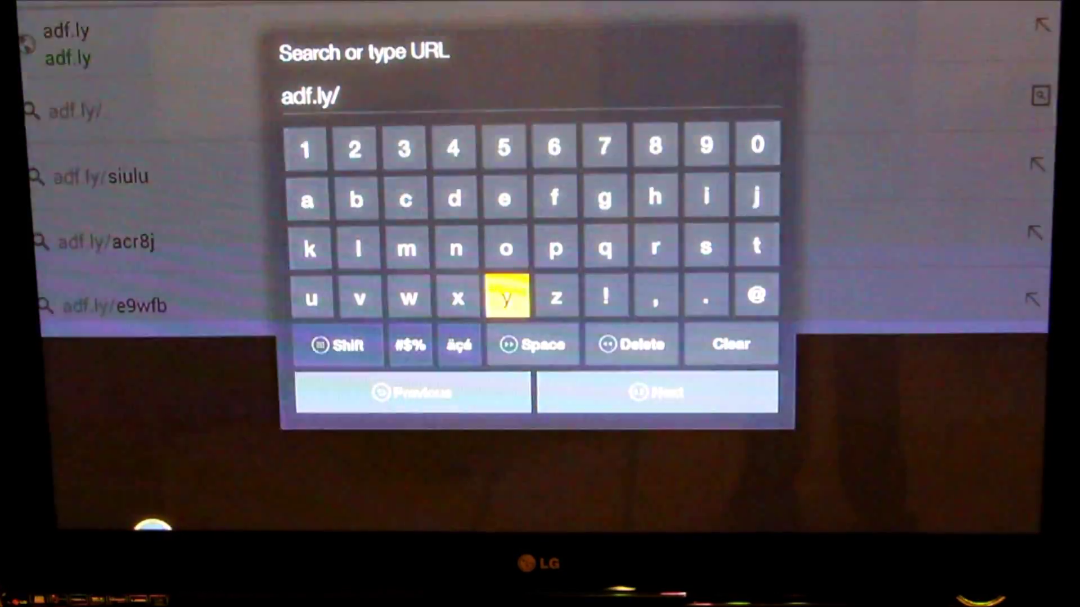
key("Left")
key("Return")
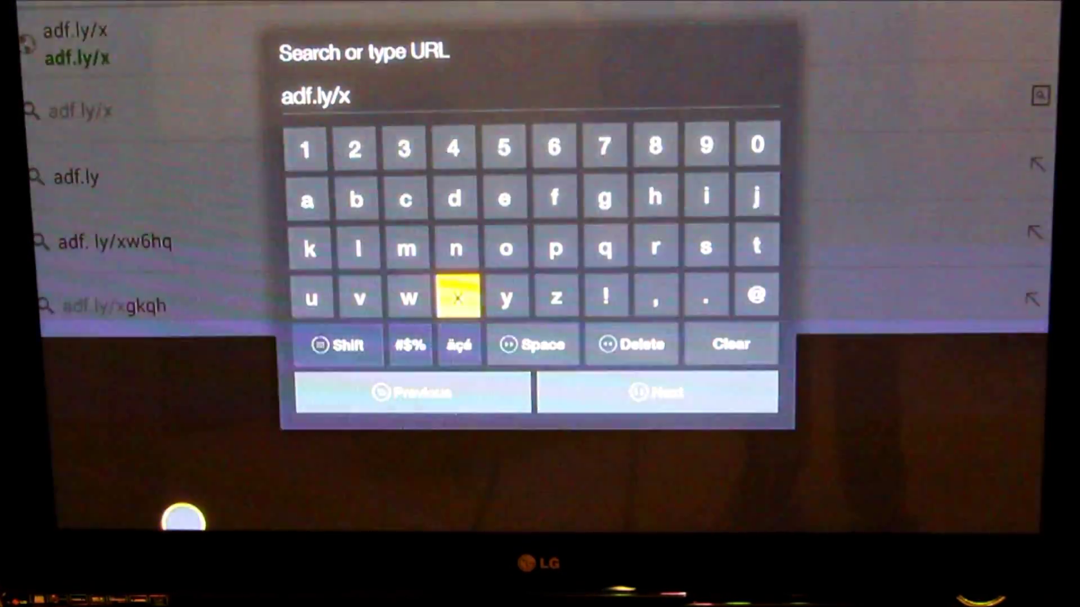
key("Up")
key("Right")
key("Right")
key("Right")
key("Return")
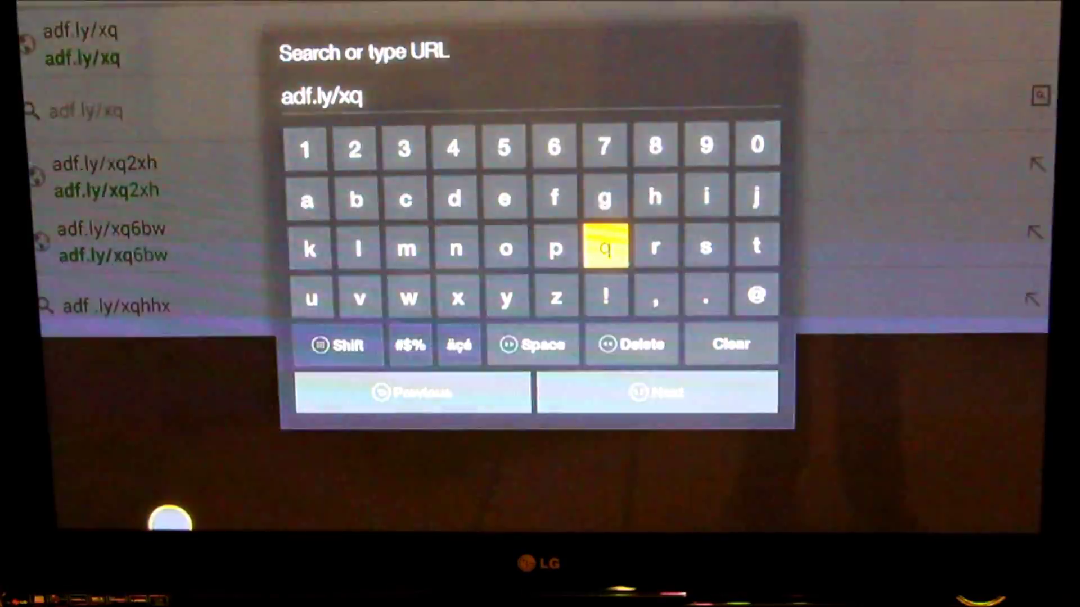
type("B")
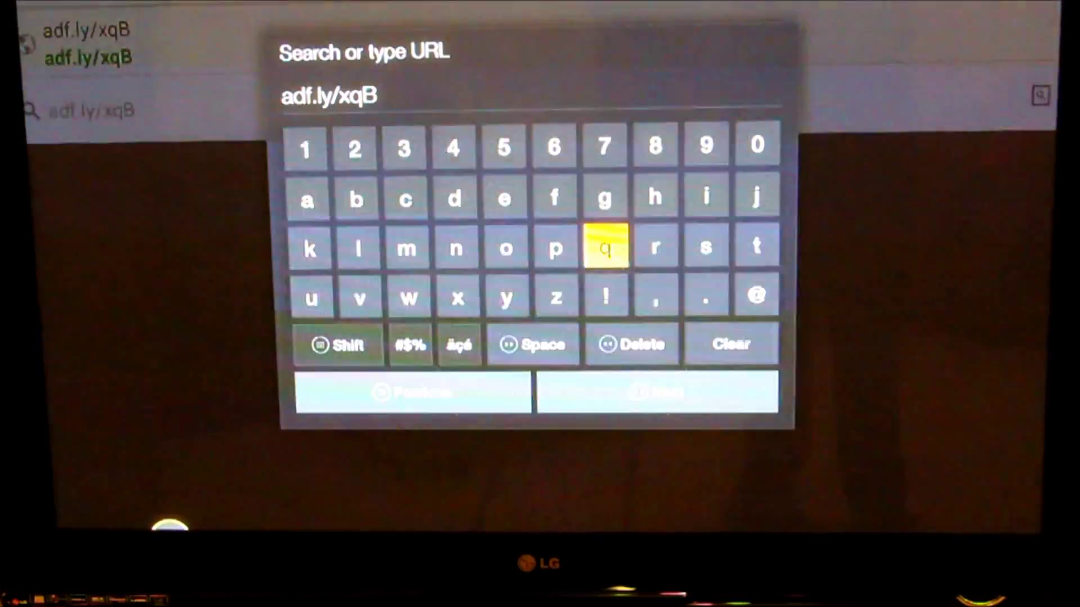
type("K")
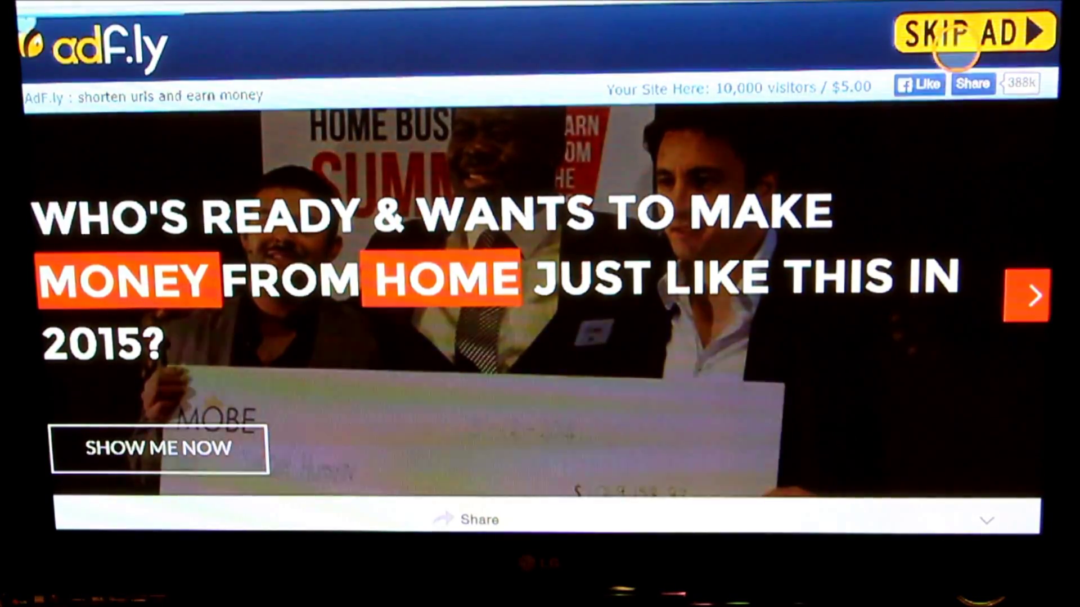
- Skip the adf.ly advert so the 'Complete action using' chooser appears
left_click(928, 58)
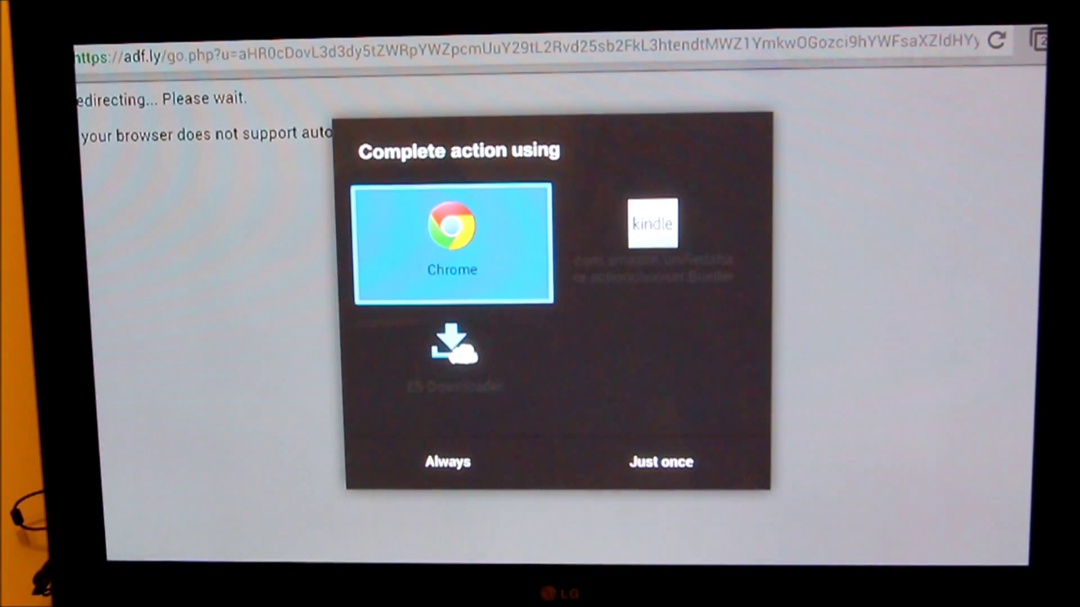
- Download aaalivetv2.zip from MediaFire using Chrome just once, then go to Fire TV Home
key("Return")
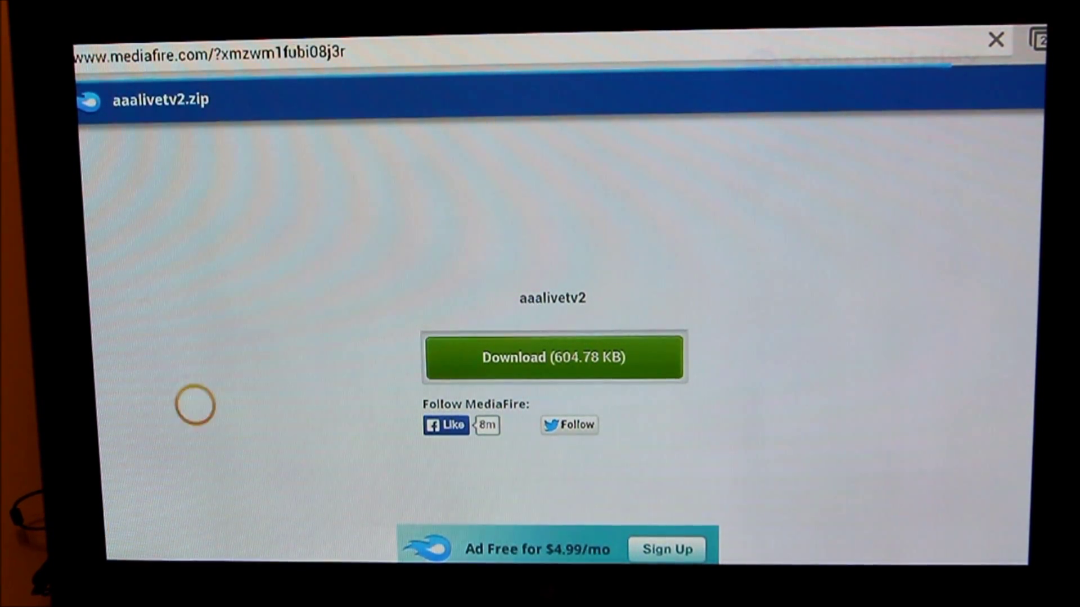
left_click(485, 365)
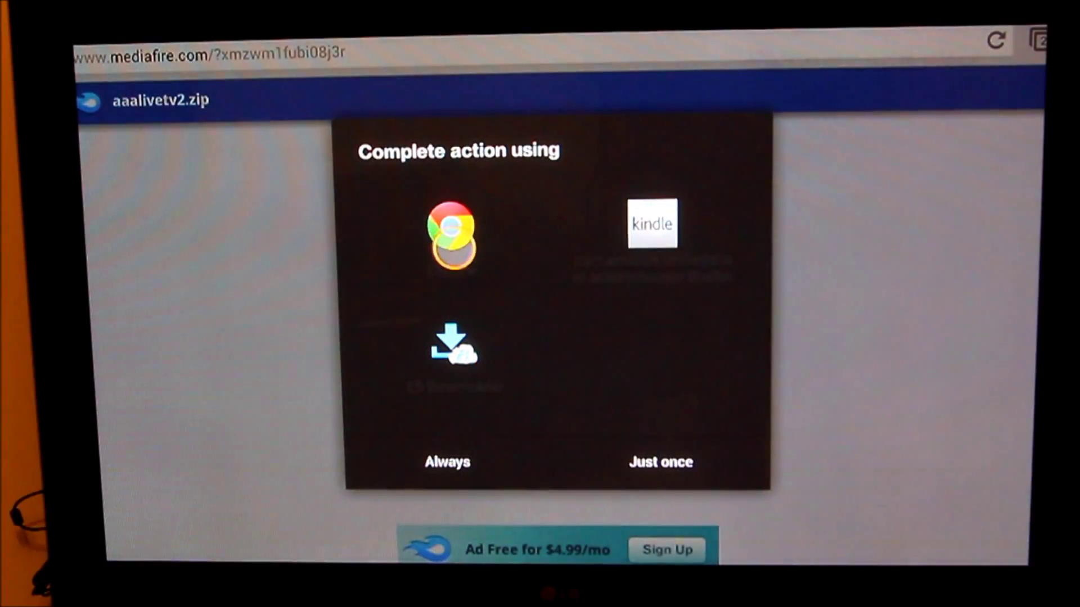
left_click(454, 249)
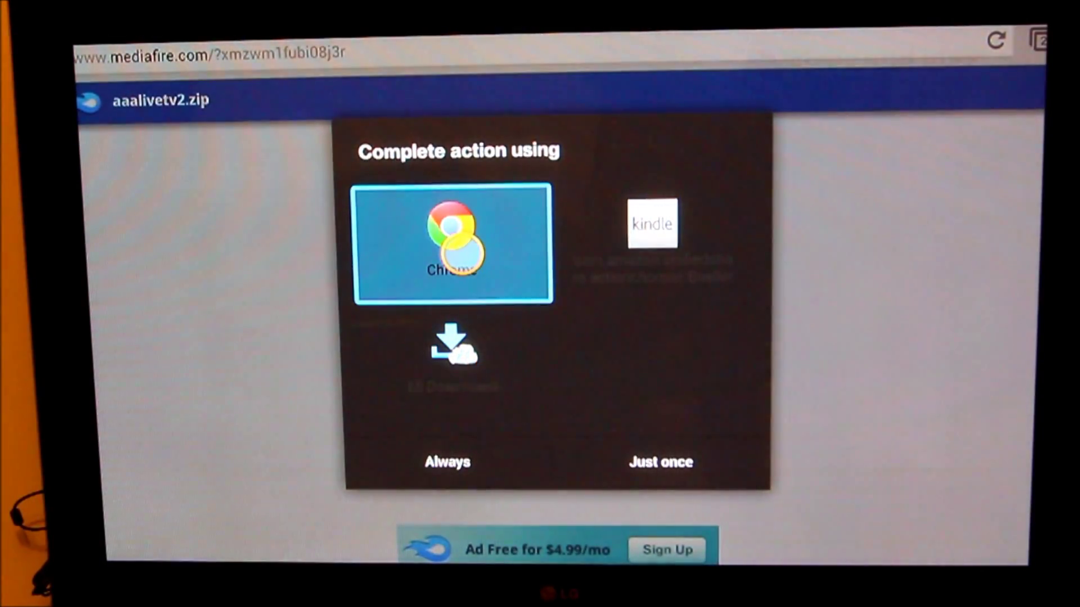
left_click(455, 249)
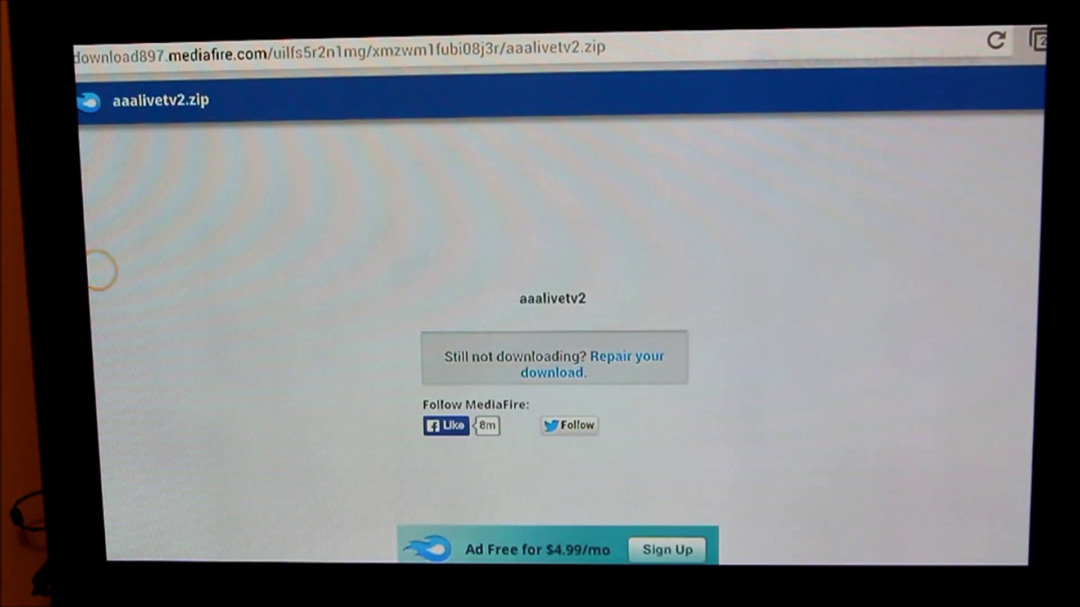
key("Home")
- Launch SPMC from the Fire TV recent apps row
key("Down")
key("Down")
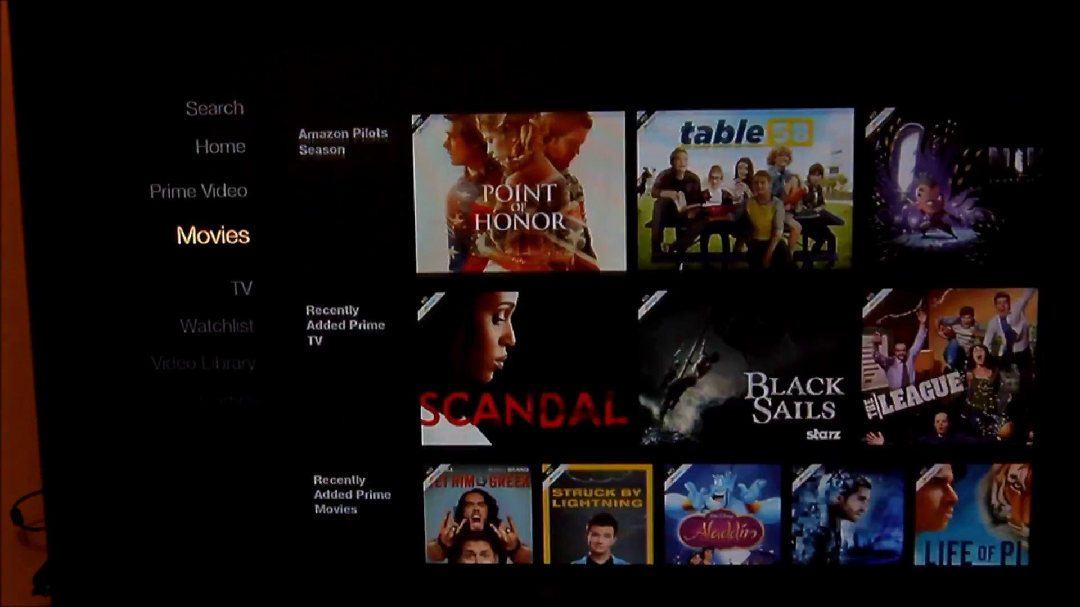
key("Down")
key("Down")
key("Up")
key("Up")
key("Up")
key("Up")
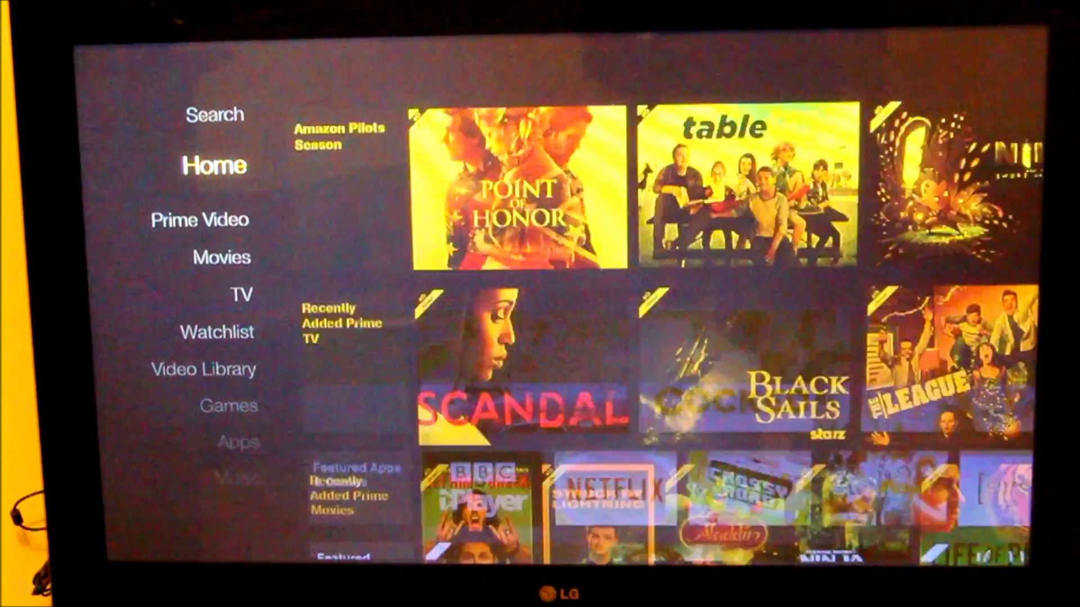
key("Right")
key("Right")
key("Right")
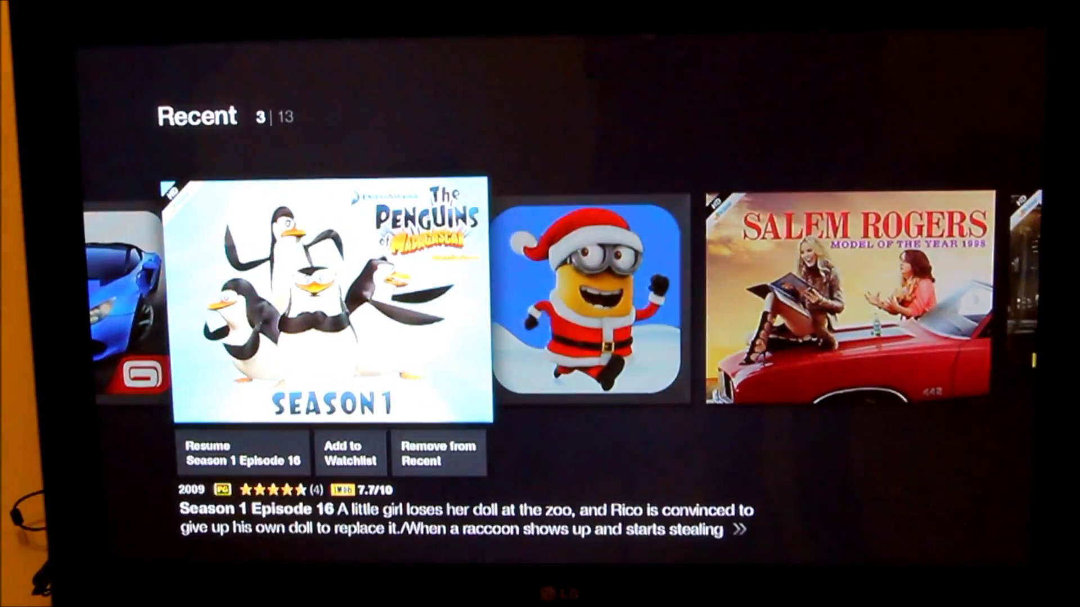
key("Right")
key("Right")
key("Right")
key("Right")
key("Right")
key("Right")
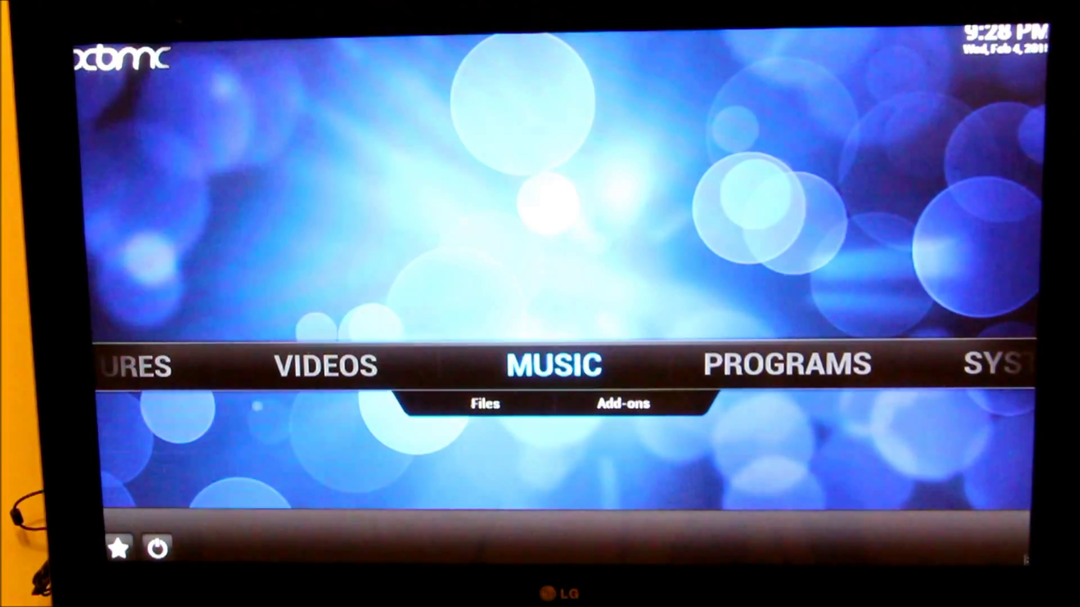
- Open System > Settings > Add-ons in the media centre
key("Right")
key("Right")
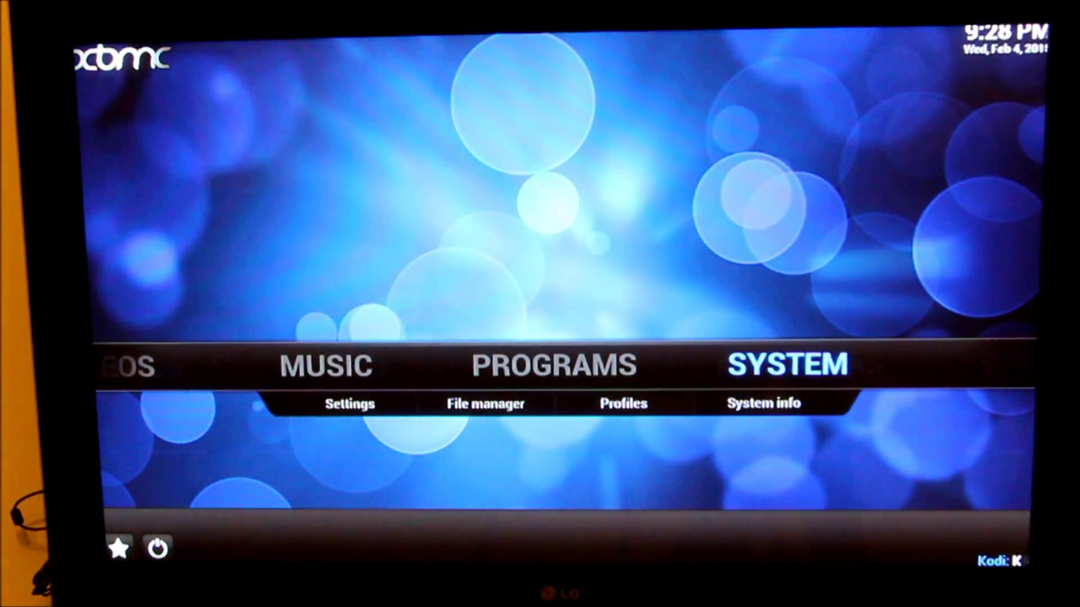
key("Right")
key("Left")
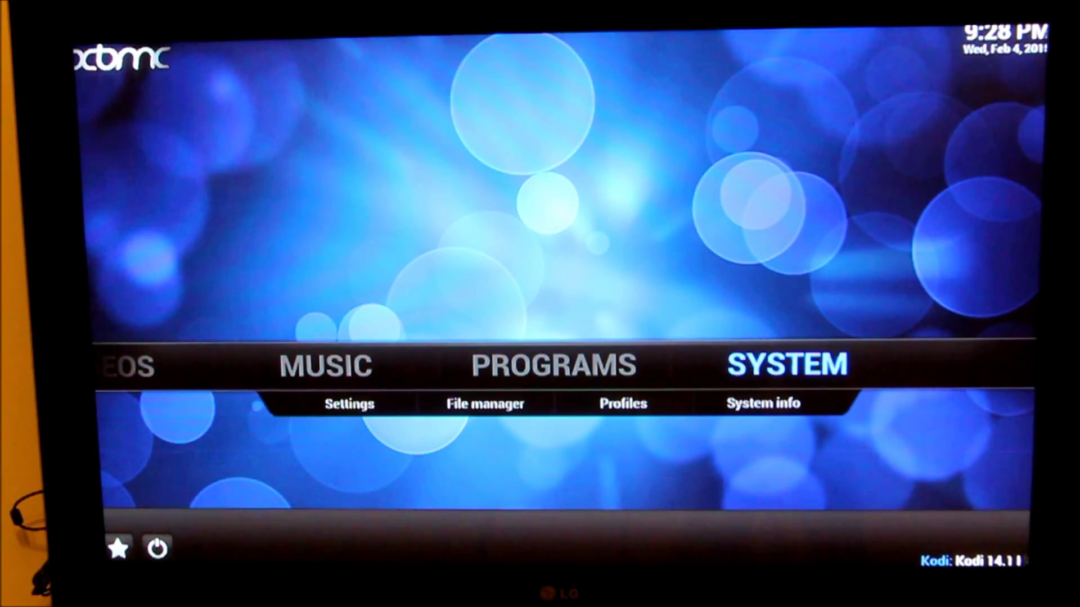
key("Down")
key("Return")
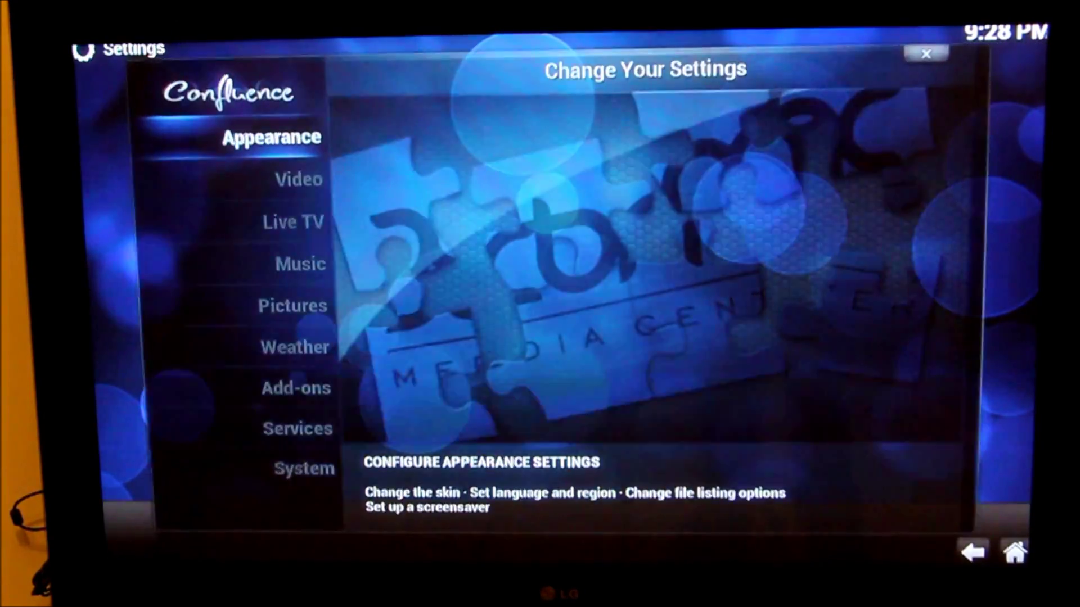
key("Down")
key("Down")
key("Down")
key("Down")
key("Down")
key("Down")
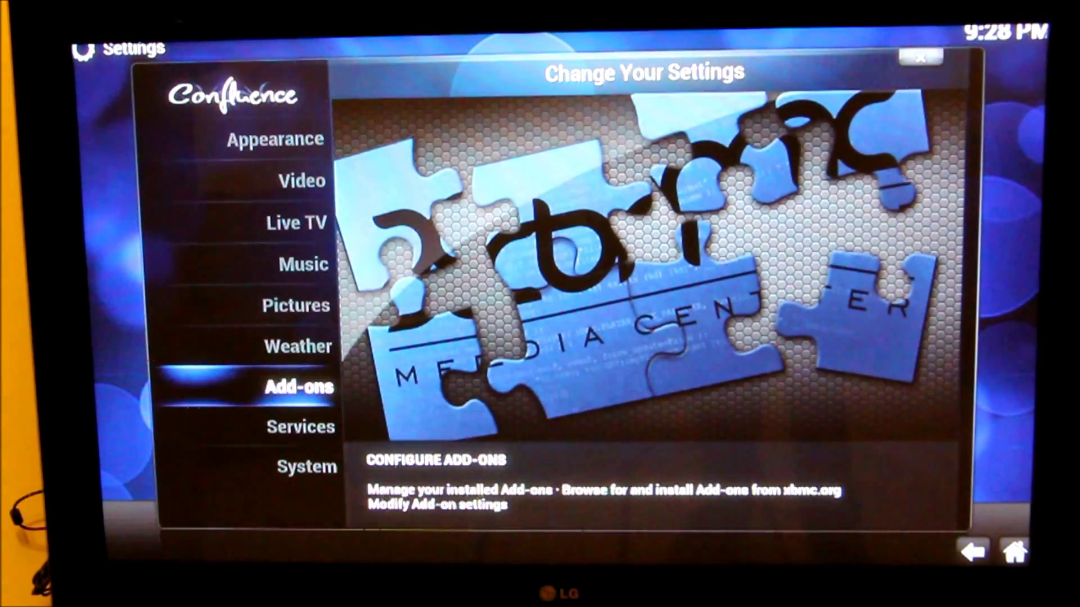
key("Return")
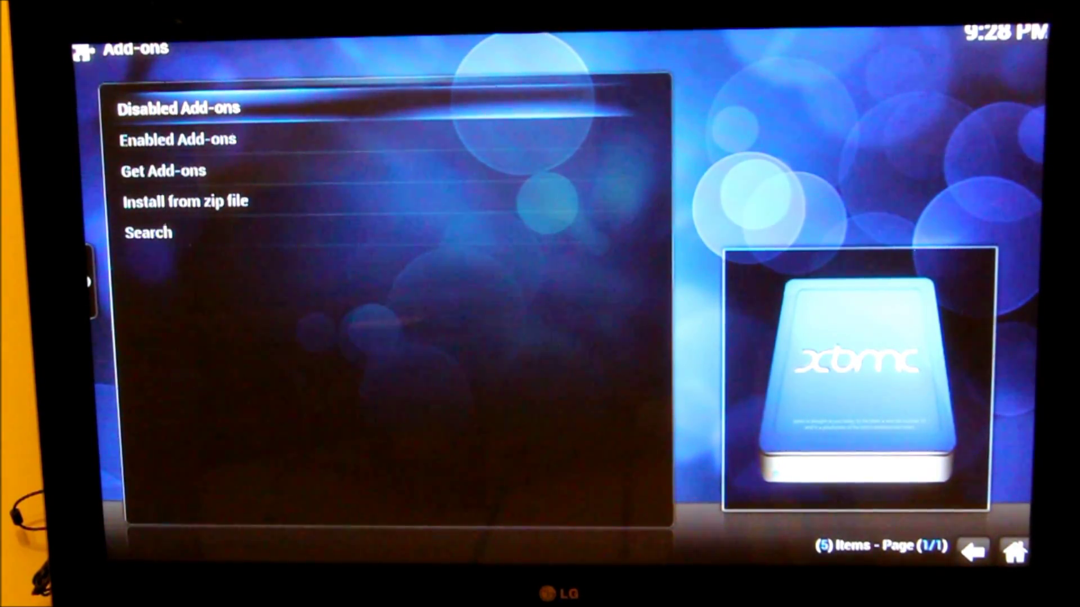
- Browse Install from zip file to the External storage Download folder
key("Down")
key("Down")
key("Down")
key("Return")
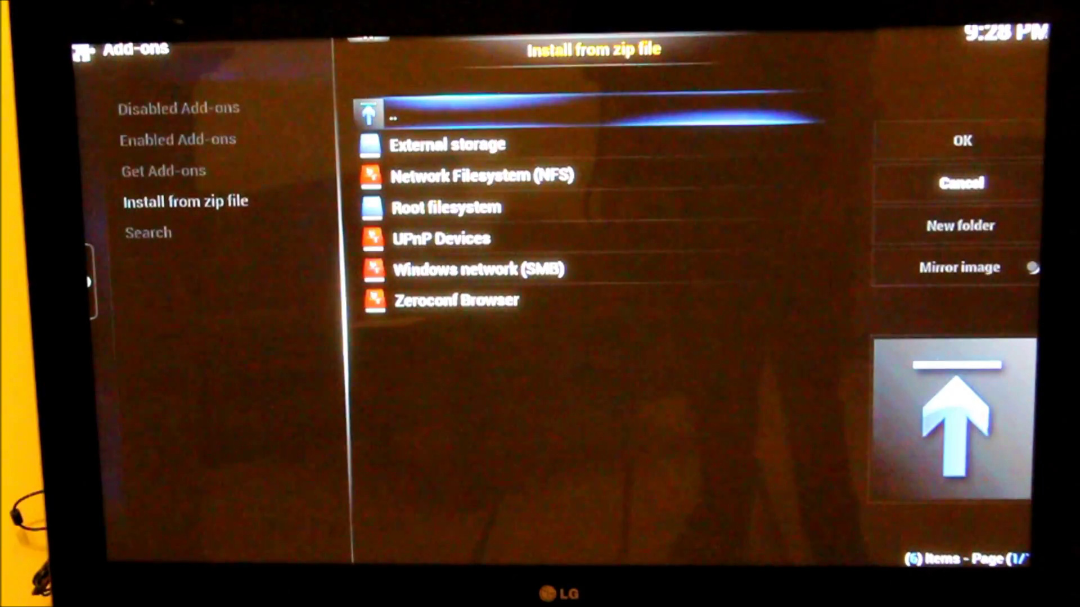
key("Down")
key("Return")
key("Down")
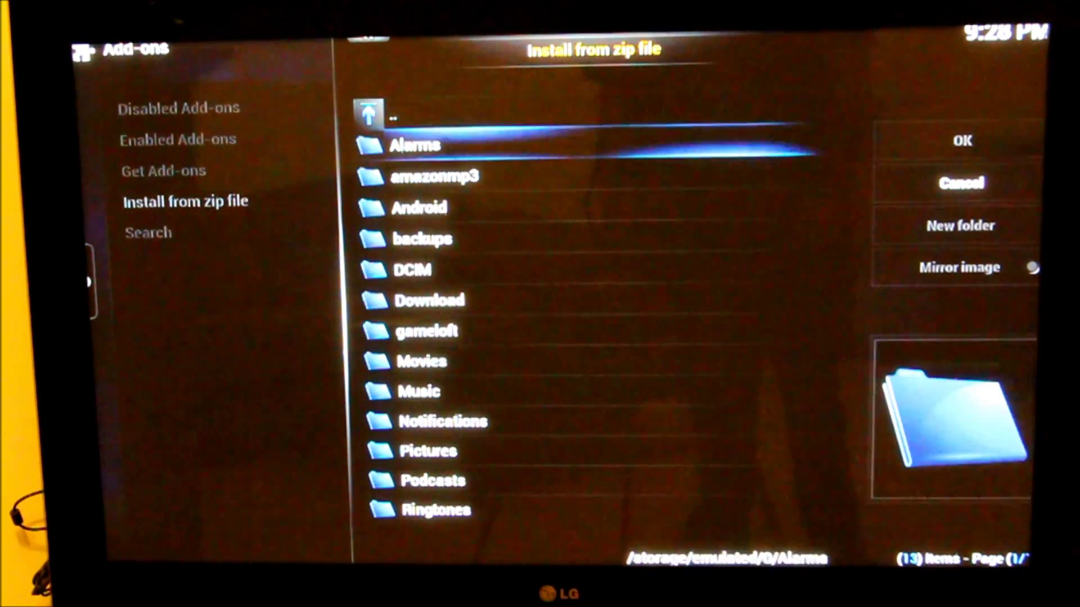
key("Down")
key("Down")
key("Down")
key("Down")
key("Down")
key("Down")
key("Up")
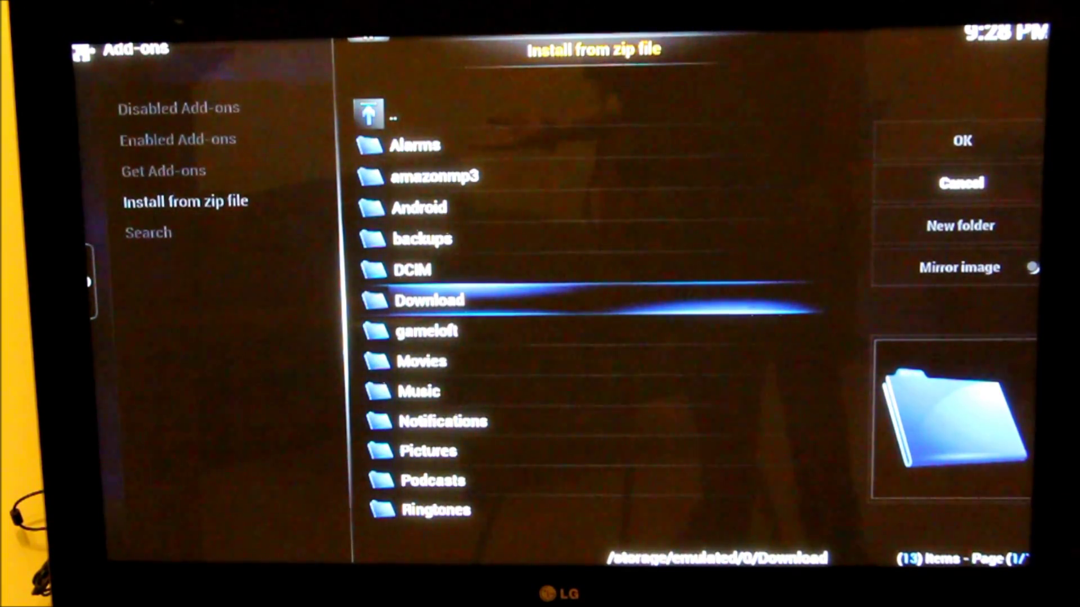
key("Return")
- Install the add-on from aaalivetv2.zip and return to Fire TV Home
key("Down")
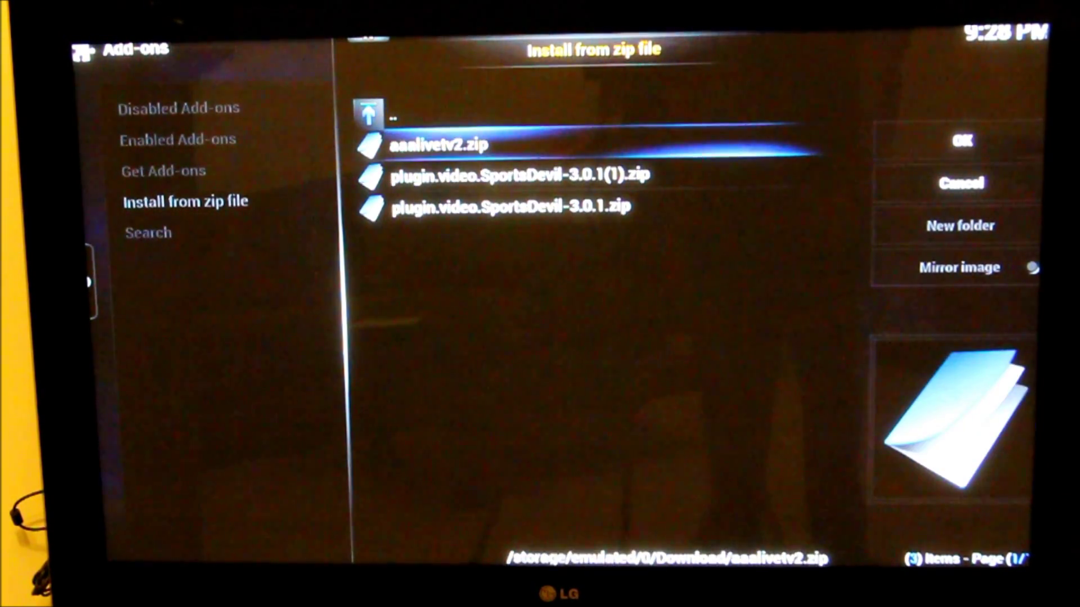
key("Down")
key("Up")
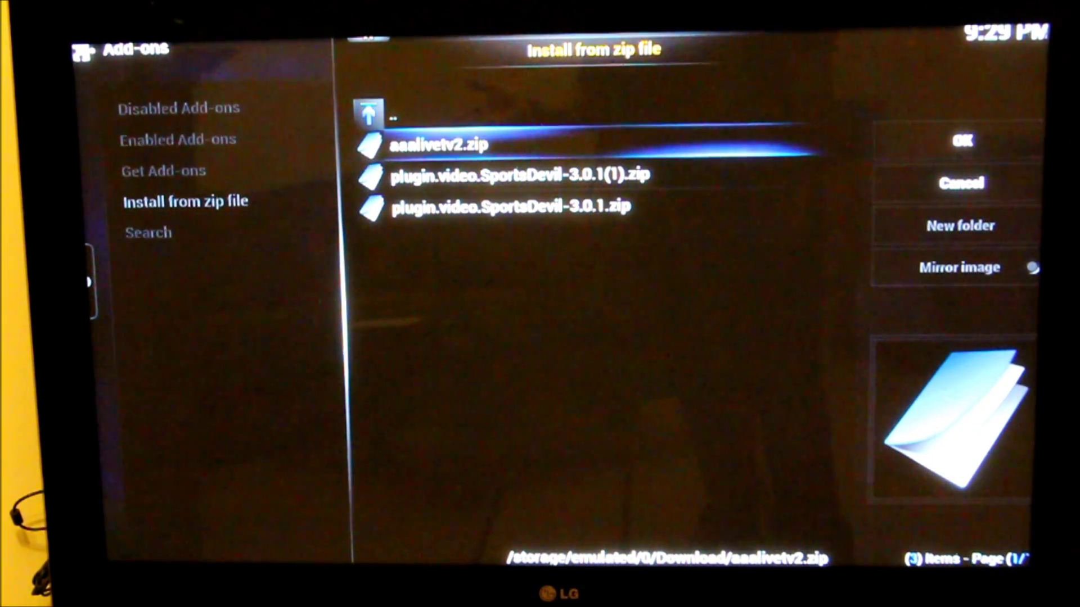
key("Return")
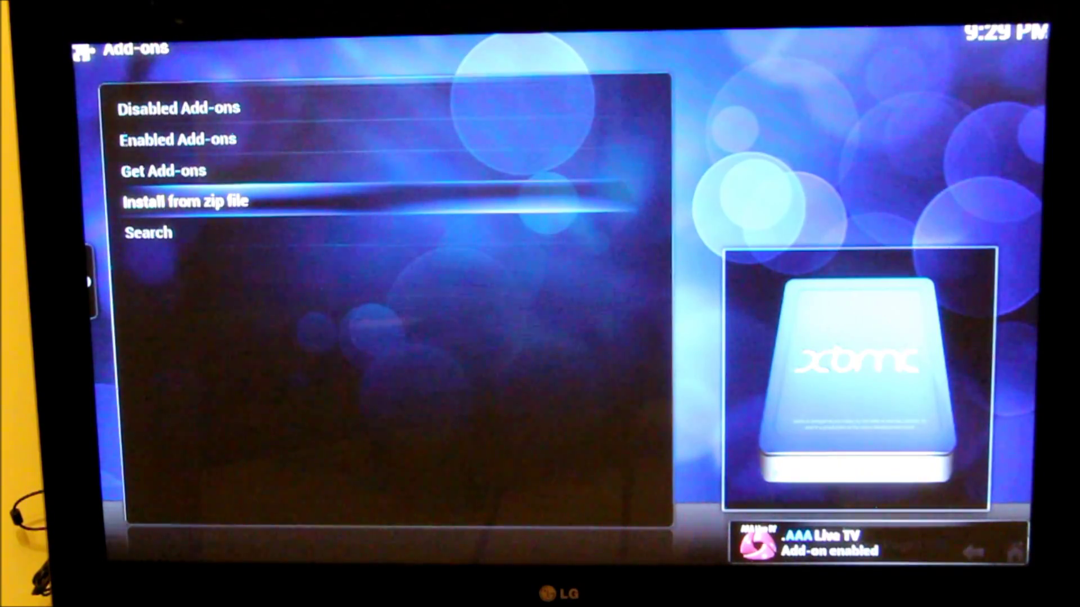
key("Home")
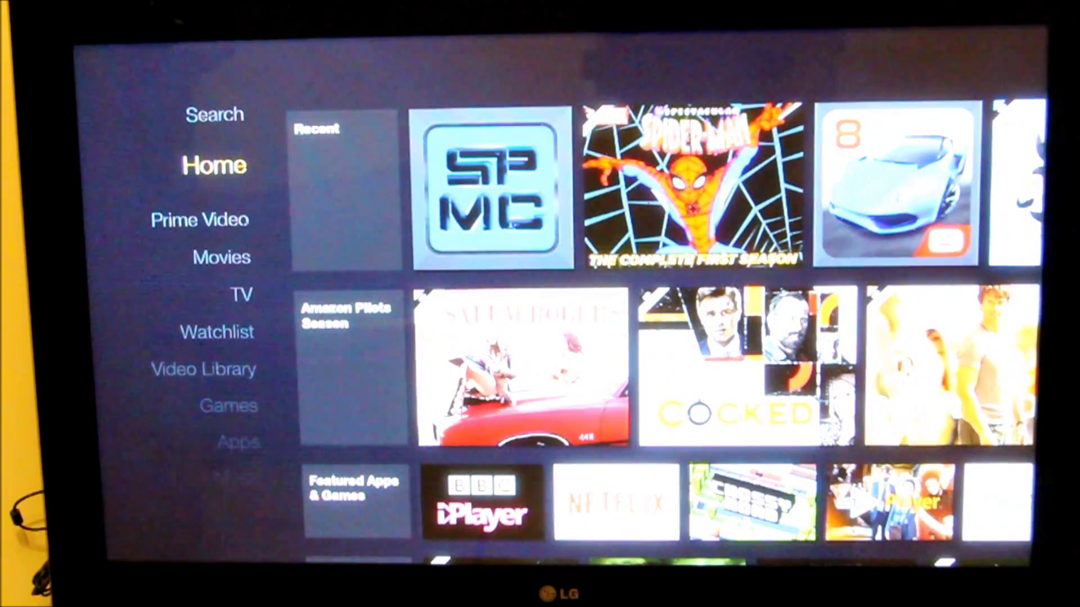
- Relaunch SPMC from Recent and back out to the XBMC home menu's VIDEOS section
key("Right")
key("Return")
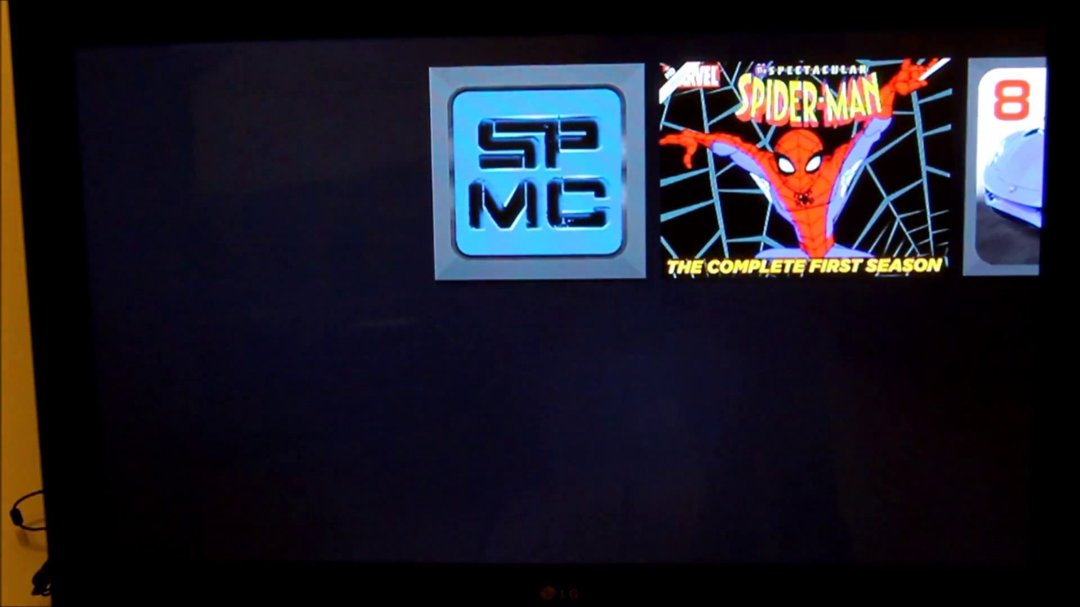
key("Return")
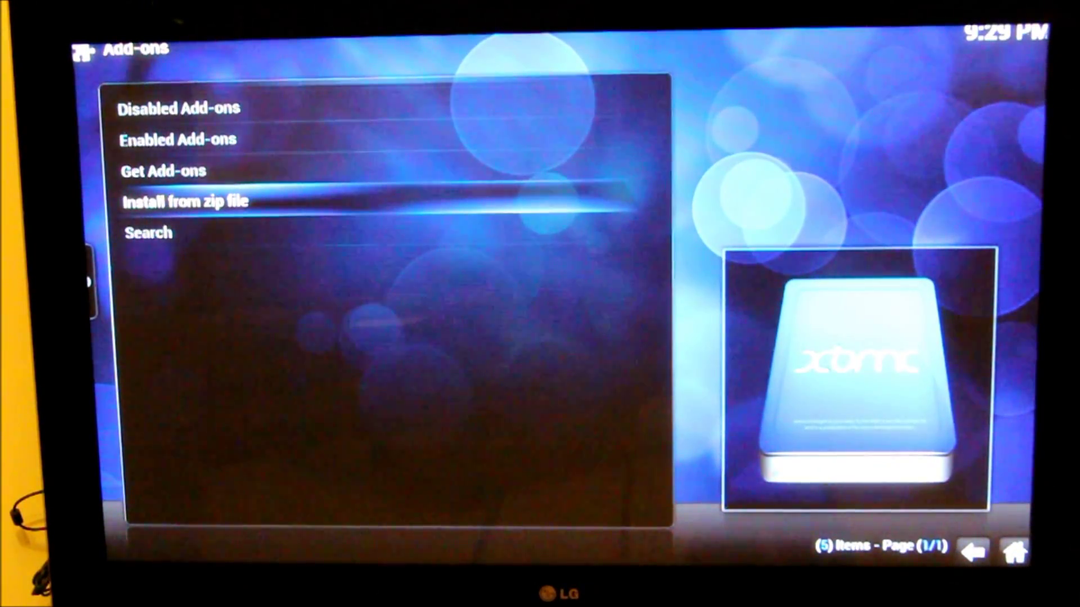
key("Escape")
key("Escape")
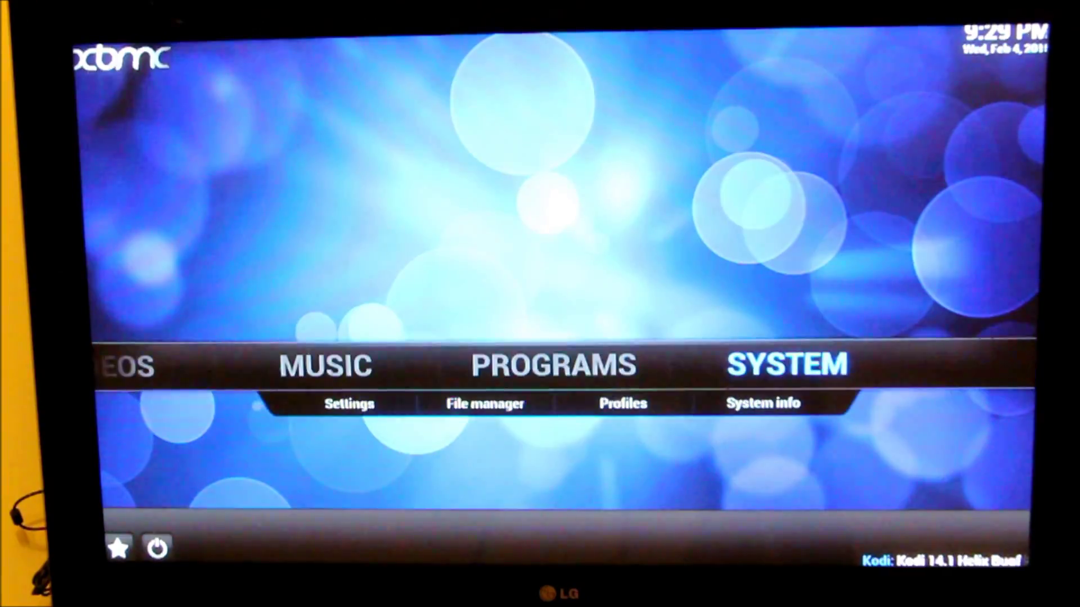
key("Escape")
key("Left")
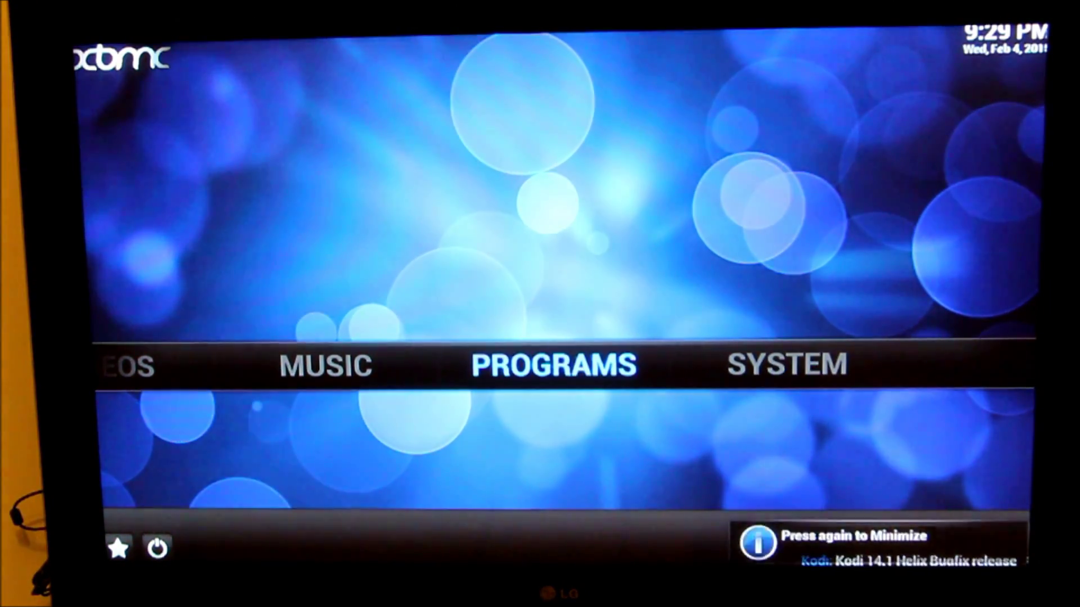
key("Left")
key("Left")
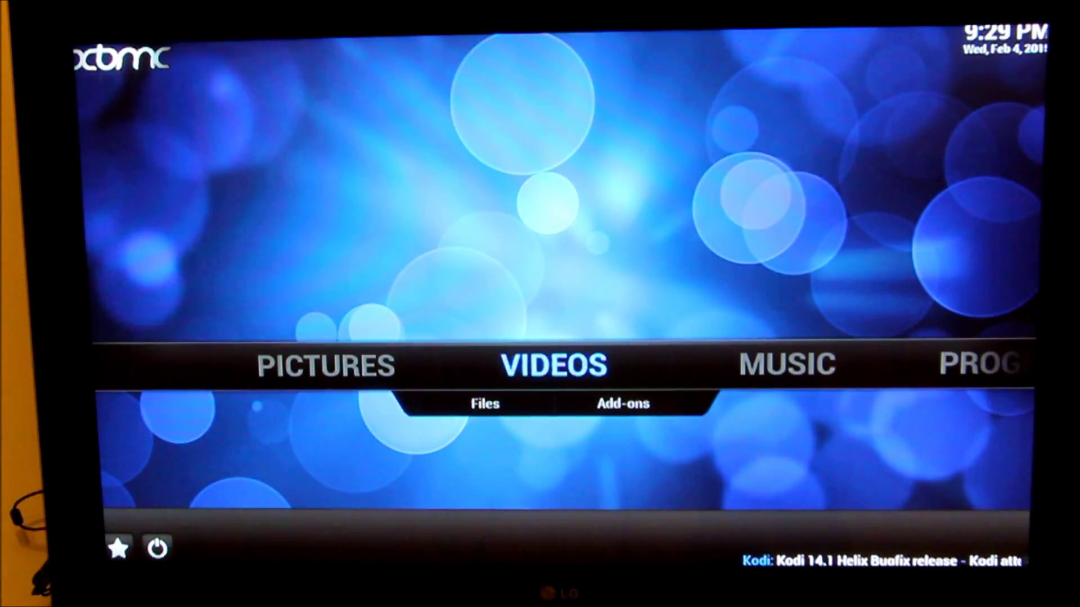
key("Down")
- Open the .AAA Live TV add-on from Video Add-ons
key("Right")
key("Return")
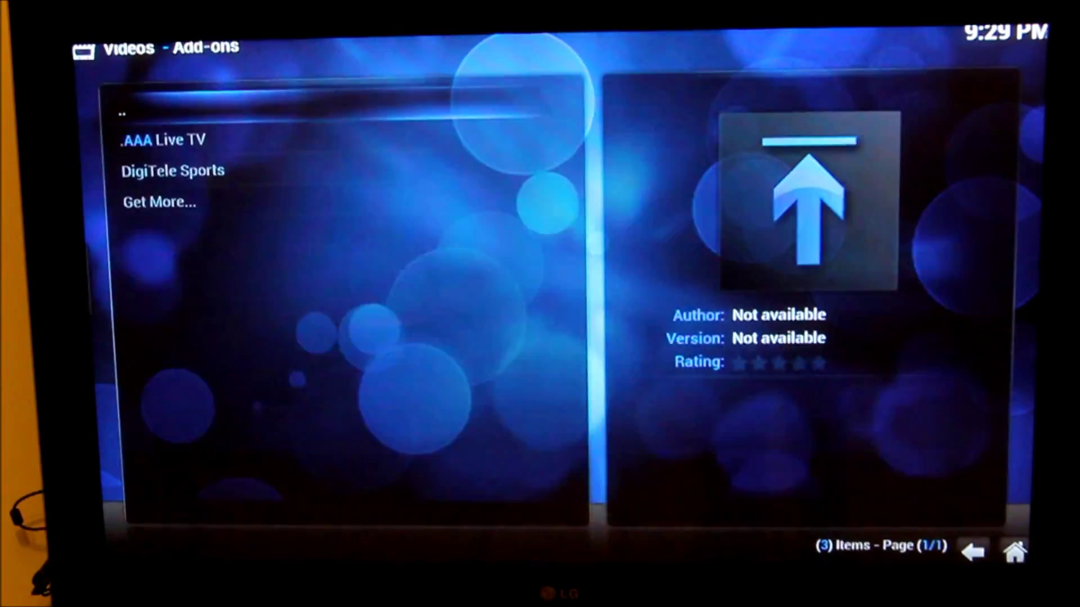
key("Down")
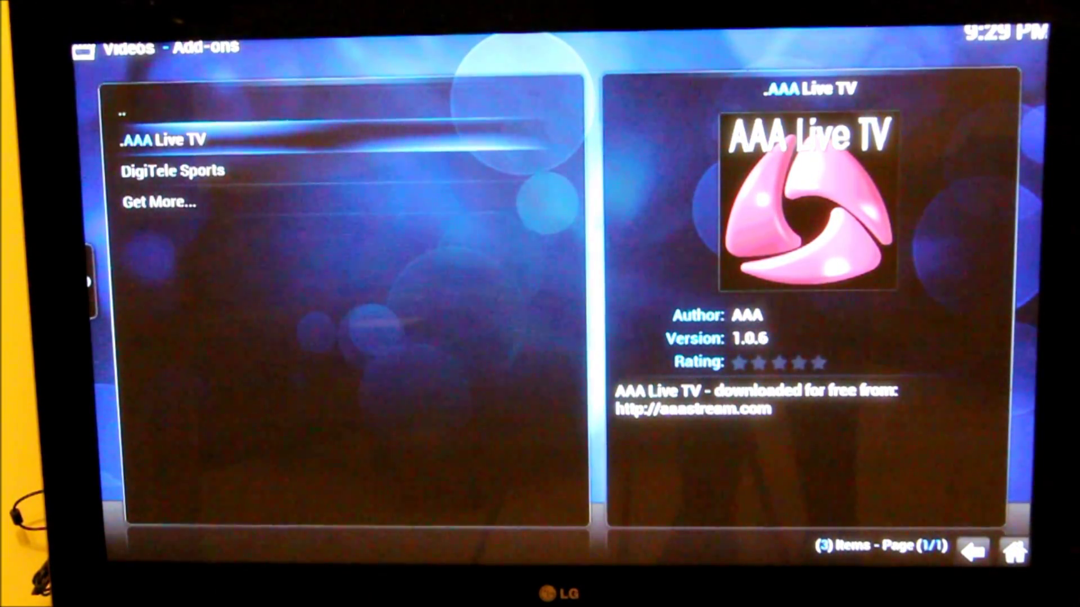
key("Return")
- Scroll the add-on's folder list and open [FOX Pack]
key("Down")
key("Down")
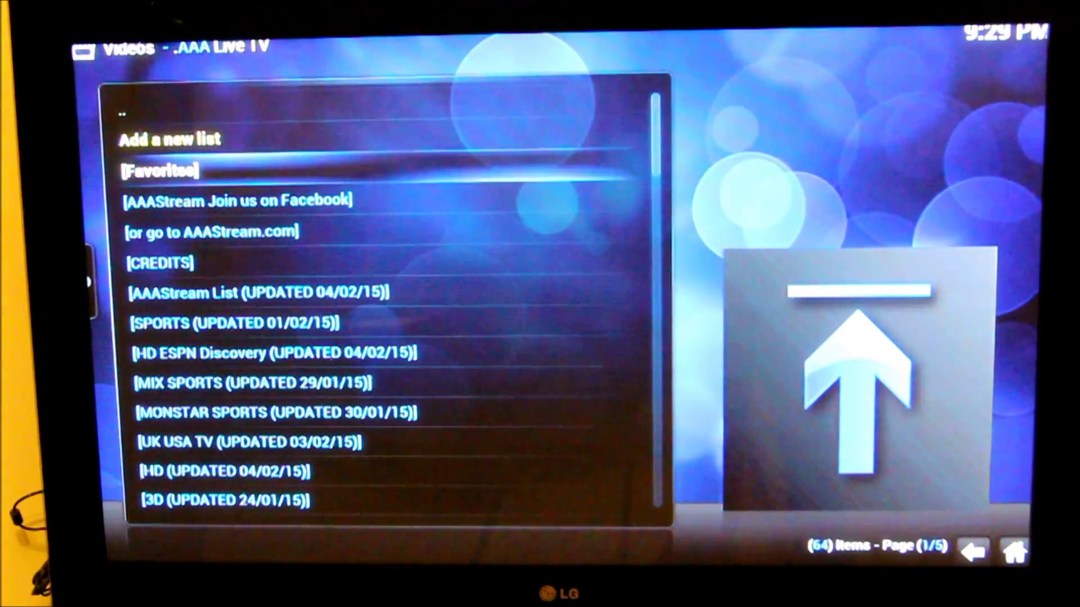
key("Down")
key("Down")
key("Down")
key("Down")
key("Down")
key("Down")
key("Down")
key("Down")
key("Down")
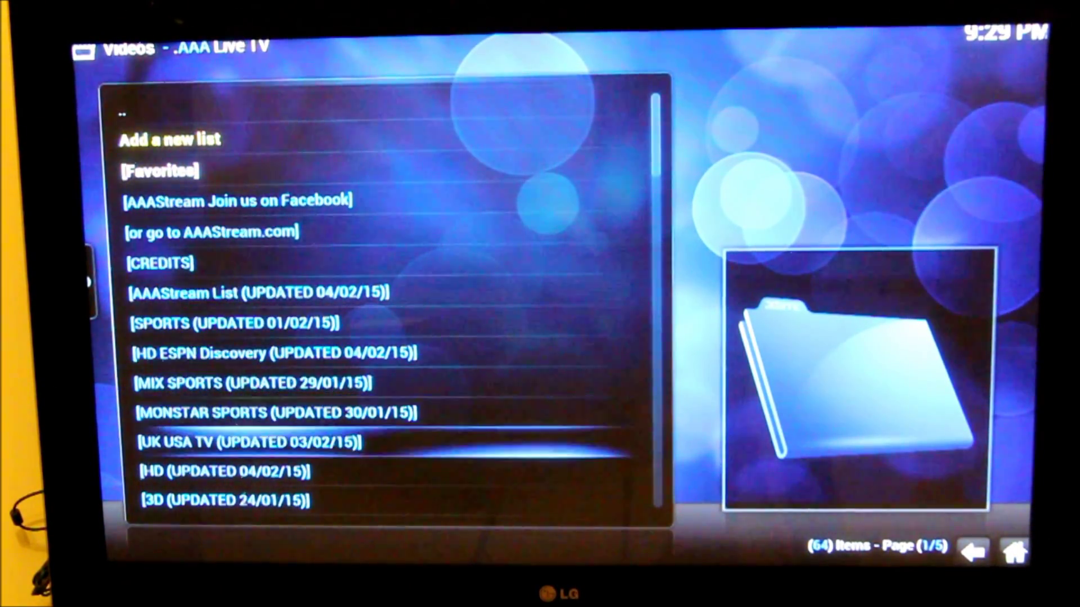
key("Down")
key("Down")
key("Down")
key("Down")
key("Down")
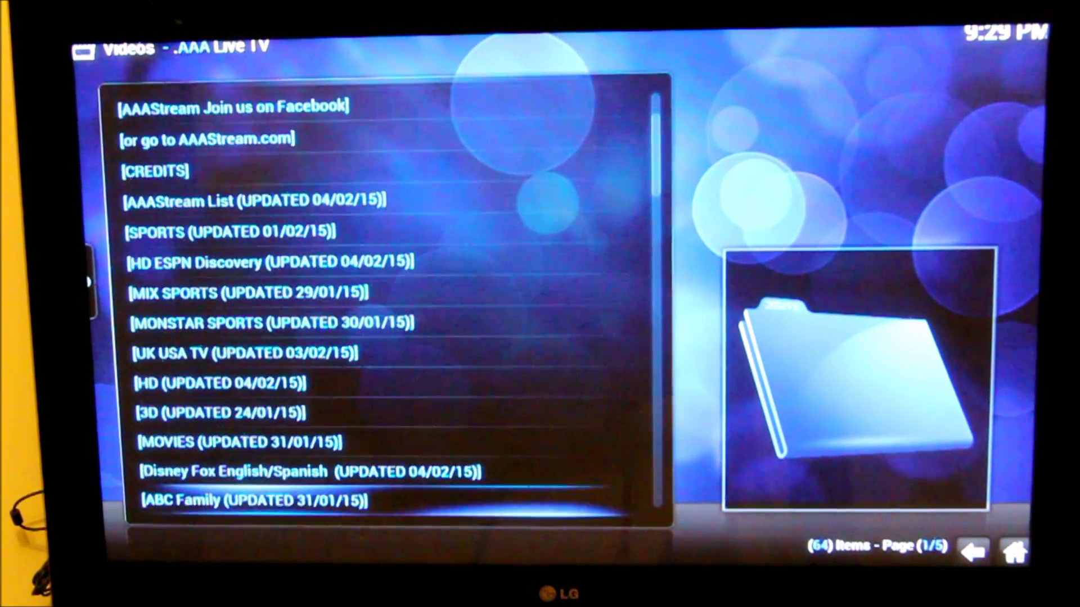
key("Down")
key("Down")
key("Down")
key("Down")
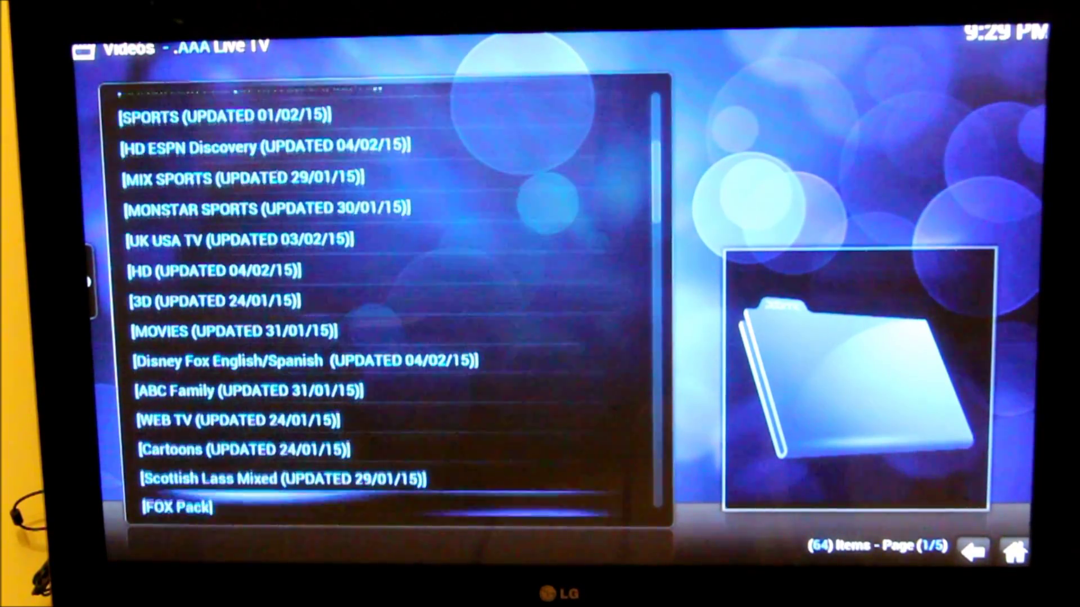
key("Down")
key("Down")
key("Down")
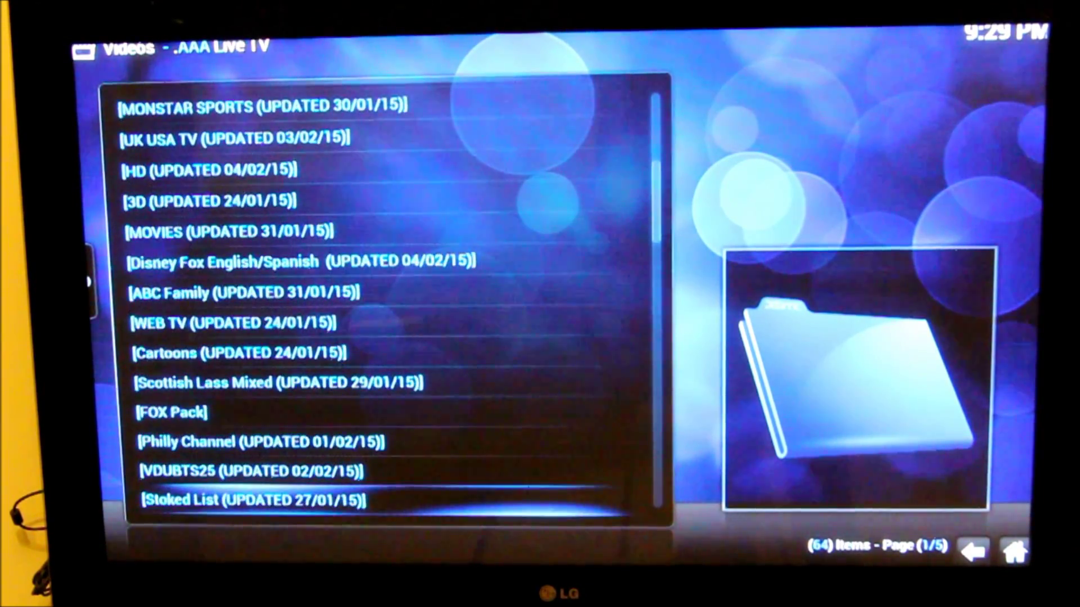
key("Down")
key("Up")
key("Up")
key("Up")
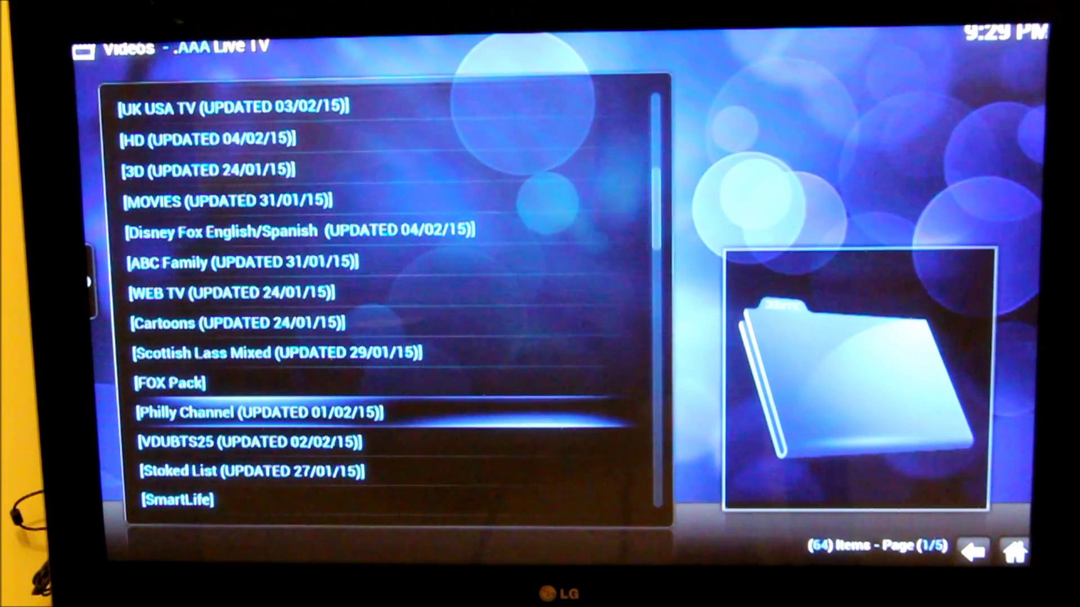
key("Up")
key("Return")
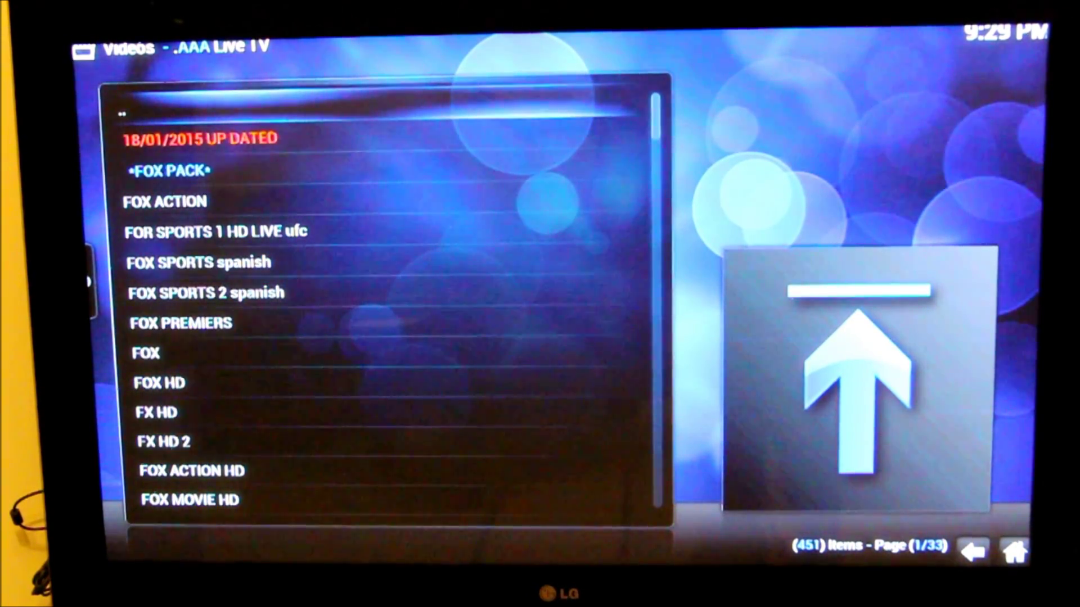
- Play the FOX ACTION and FX HD streams, stopping each afterwards
key("Down")
key("Down")
key("Down")
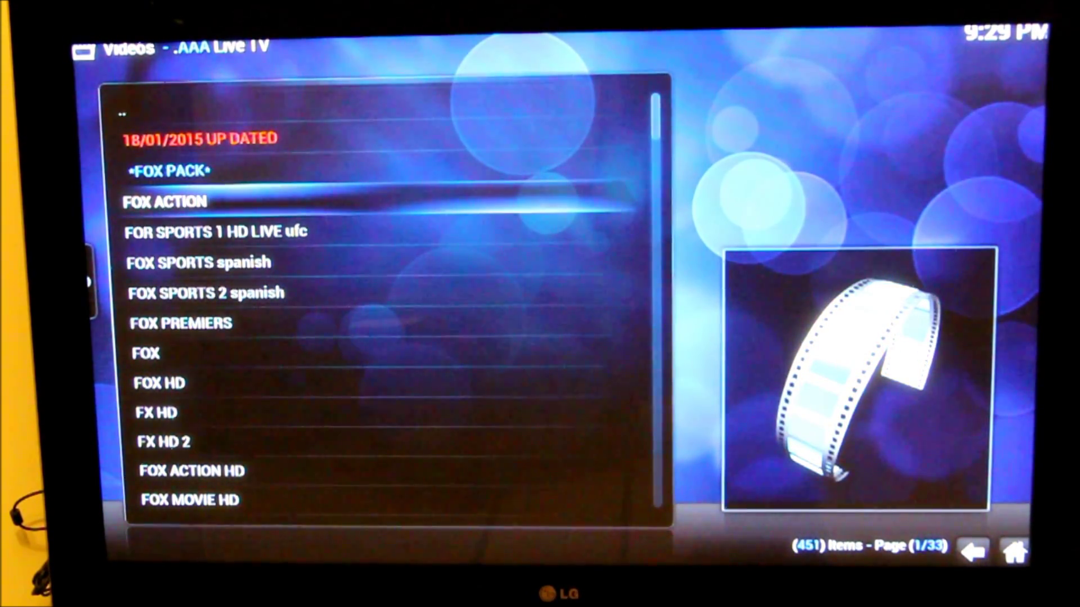
key("Return")
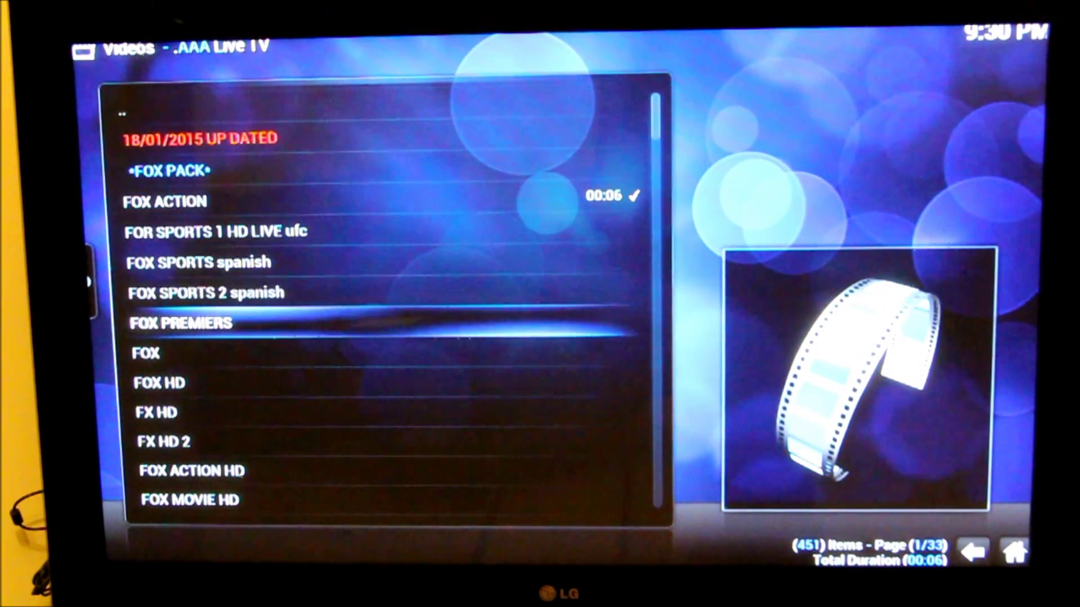
key("Down")
key("Down")
key("Down")
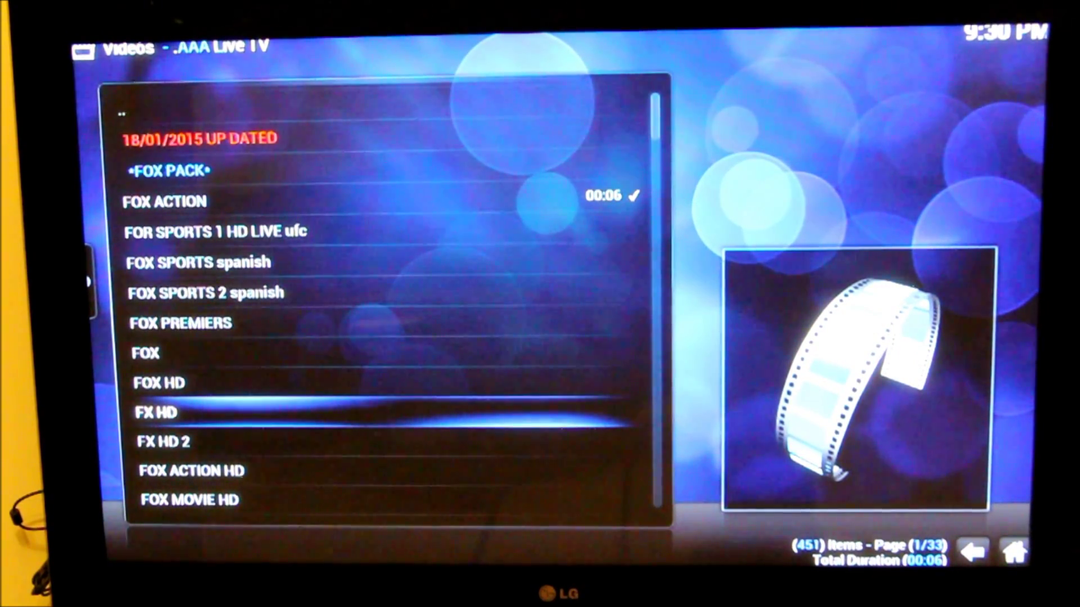
key("Return")
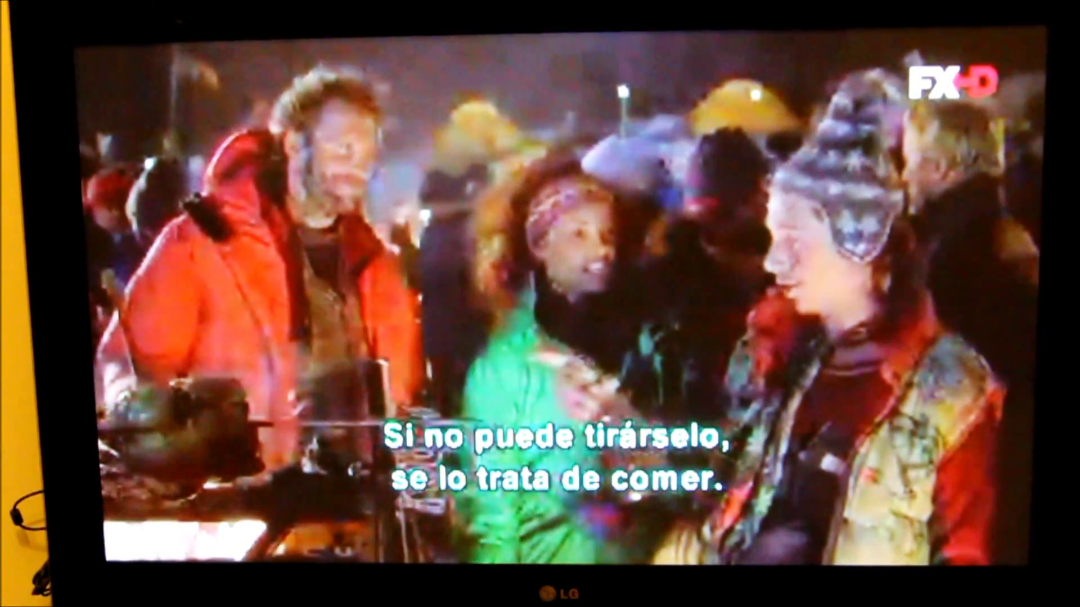
key("x")
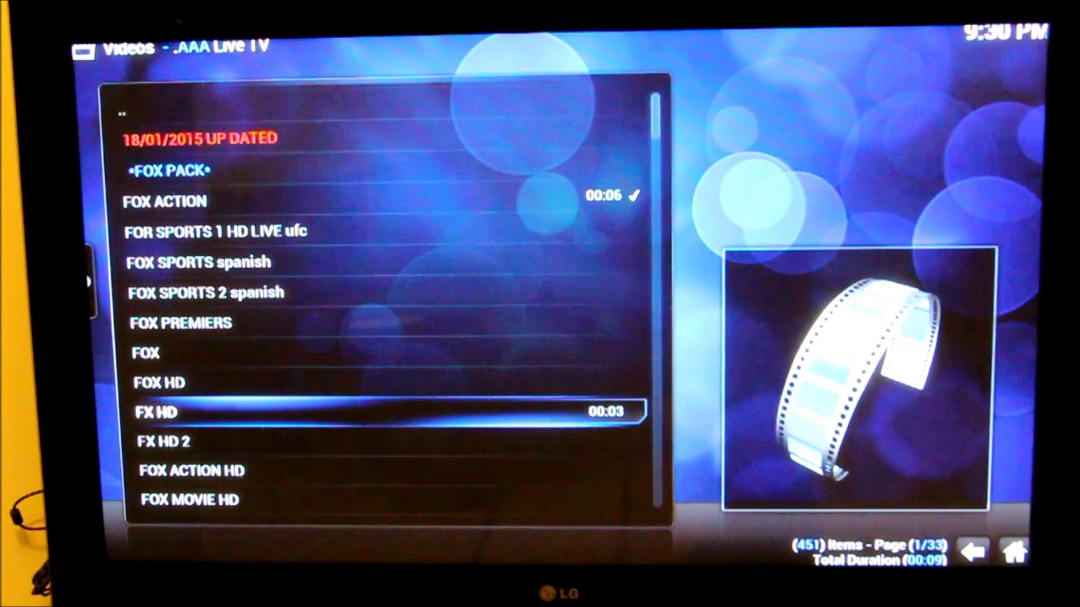
- Play FOX ACTION HD, then return to the AAA Live TV folder list
key("Down")
key("Down")
key("Up")
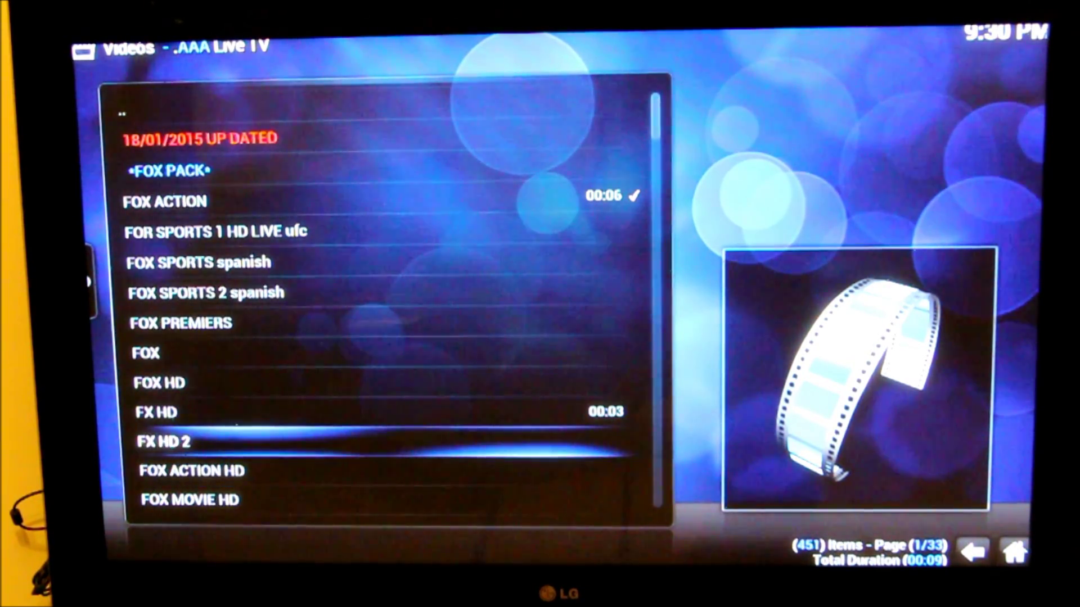
key("Down")
key("Return")
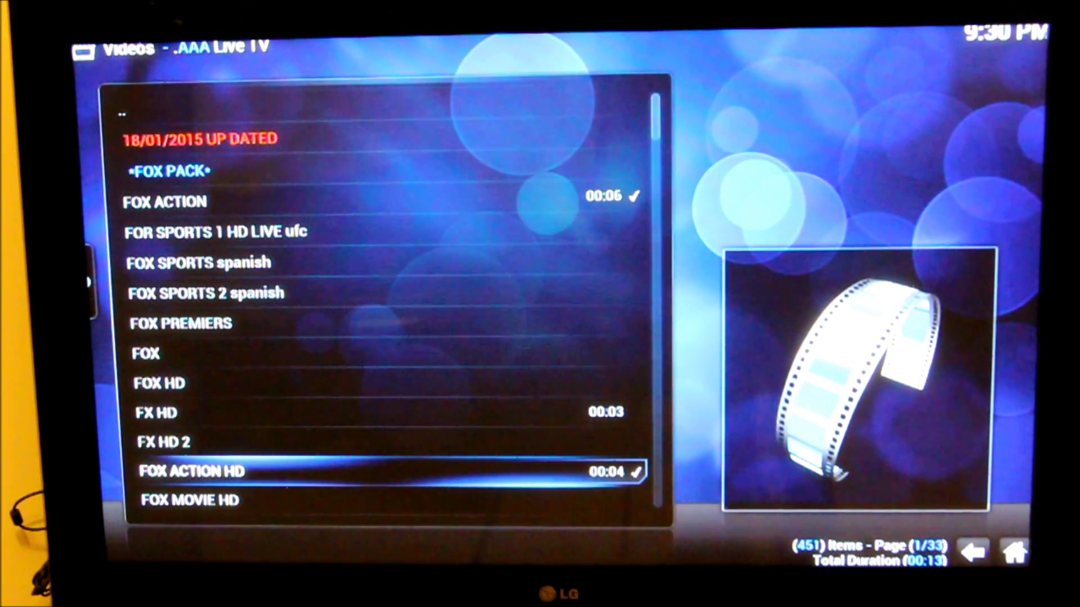
key("BackSpace")
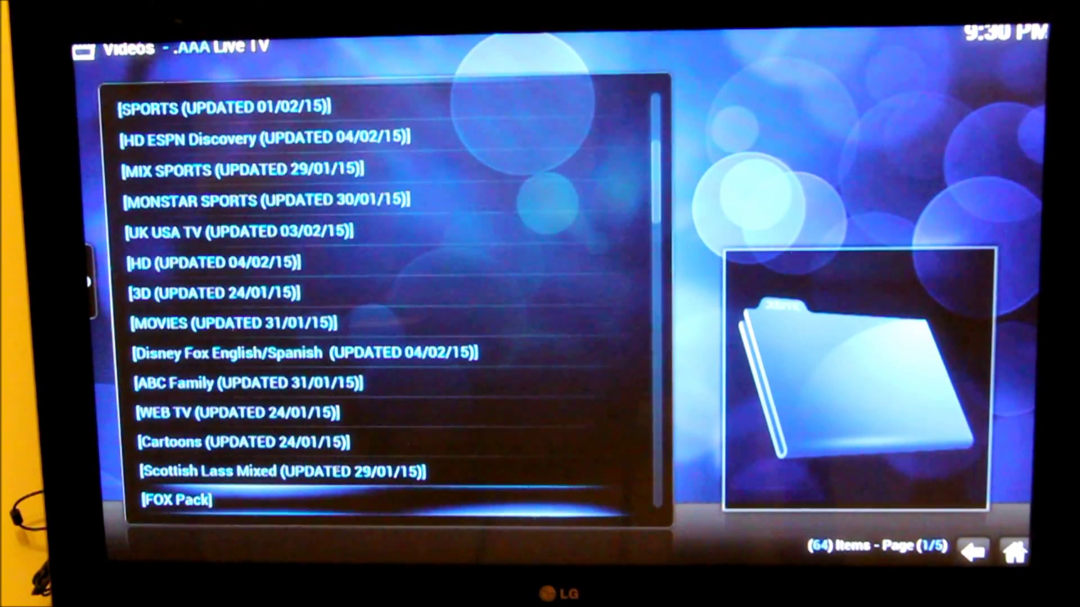
key("Up")
key("Up")
key("Up")
key("Up")
key("Up")
key("Up")
key("Up")
key("Up")
key("Up")
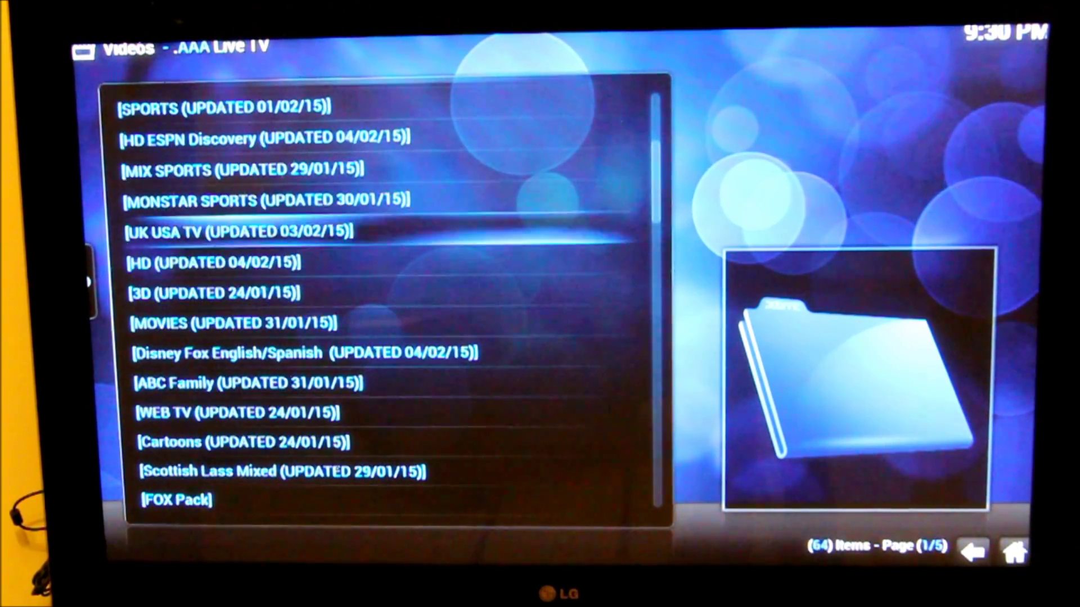
key("Up")
key("Up")
key("Up")
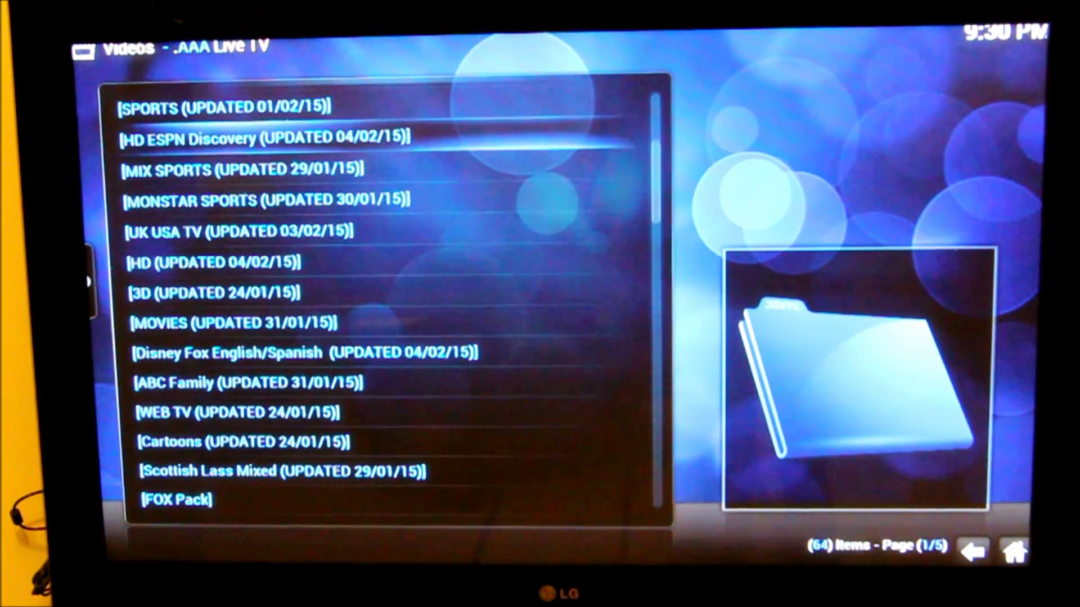
key("Return")
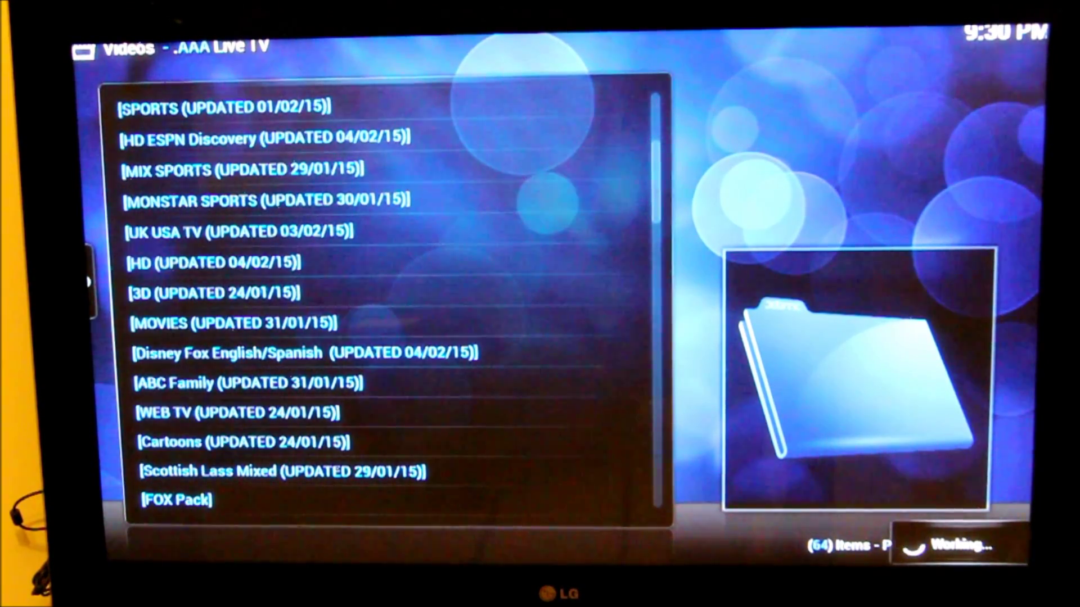
key("Down")
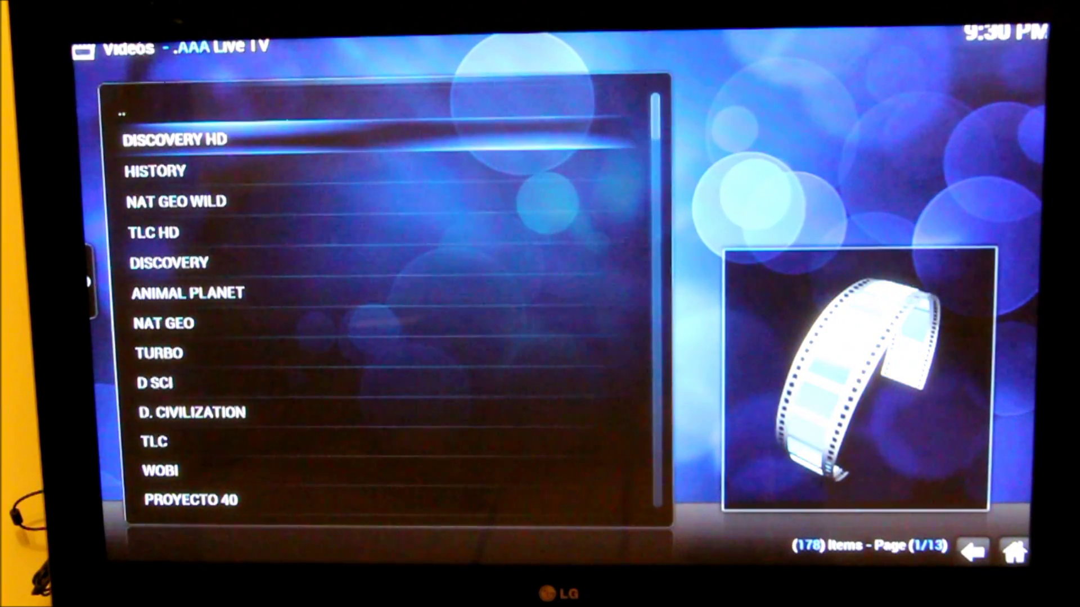
key("Down")
key("Down")
key("Down")
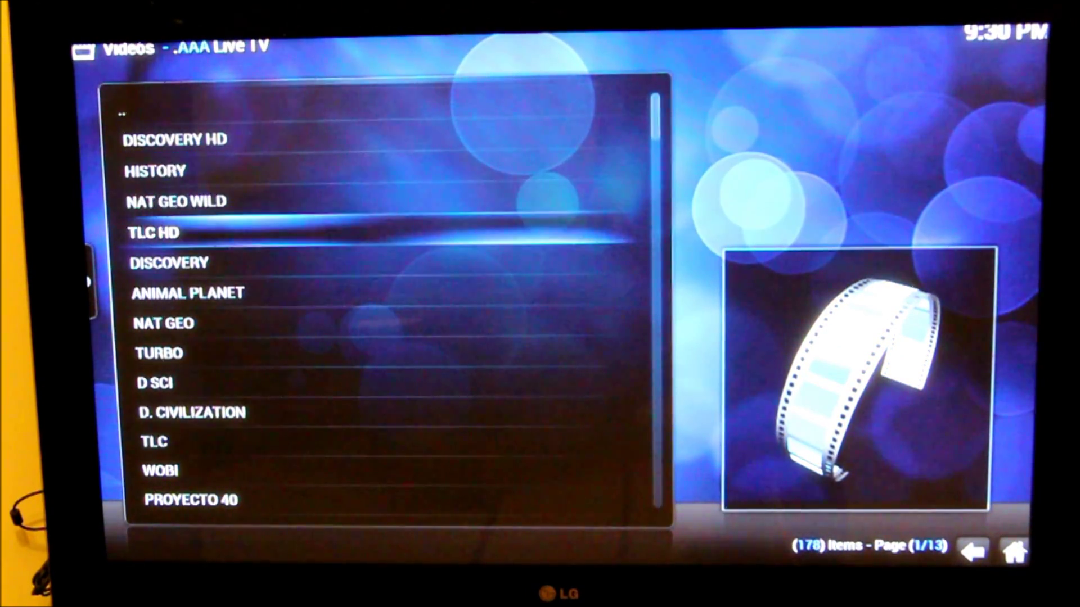
key("Down")
key("Down")
key("Down")
key("Down")
key("Down")
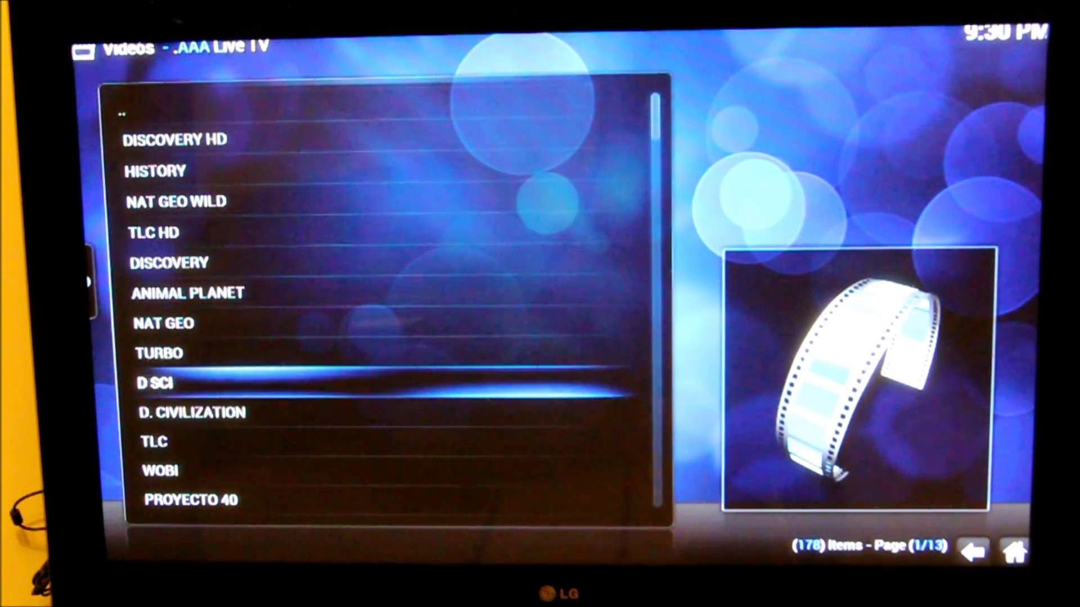
key("Down")
key("Down")
key("Down")
key("Down")
key("Down")
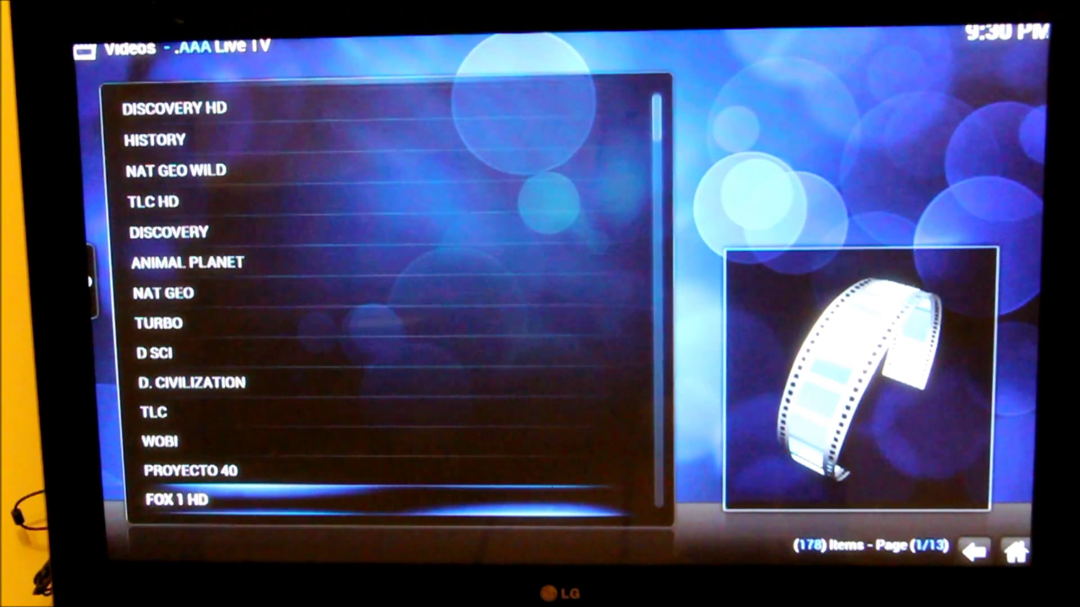
key("BackSpace")
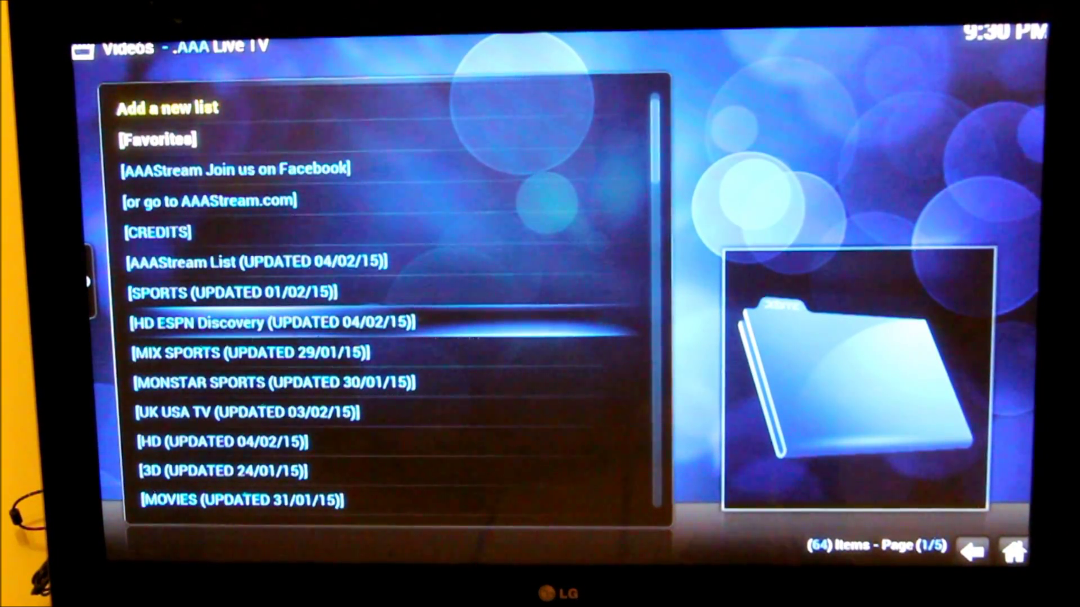